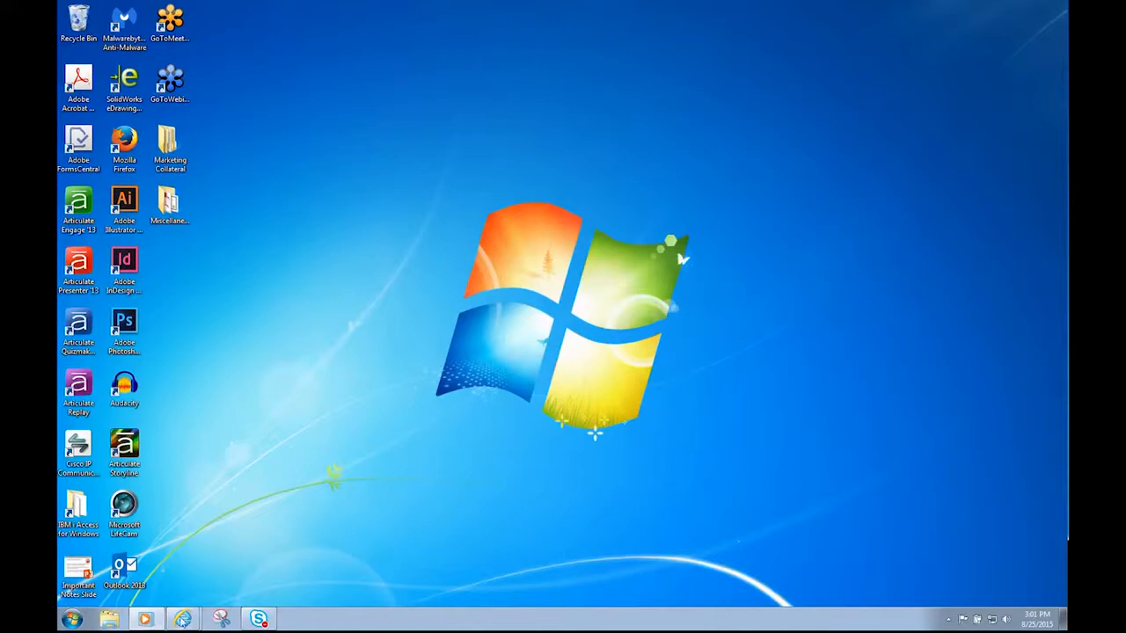
Switch to the Internet Explorer window showing the Tripp Lite homepage from the taskbar.
{"action": "mouse_move", "coordinate": [181, 620]}
{"action": "left_click", "coordinate": [183, 570]}
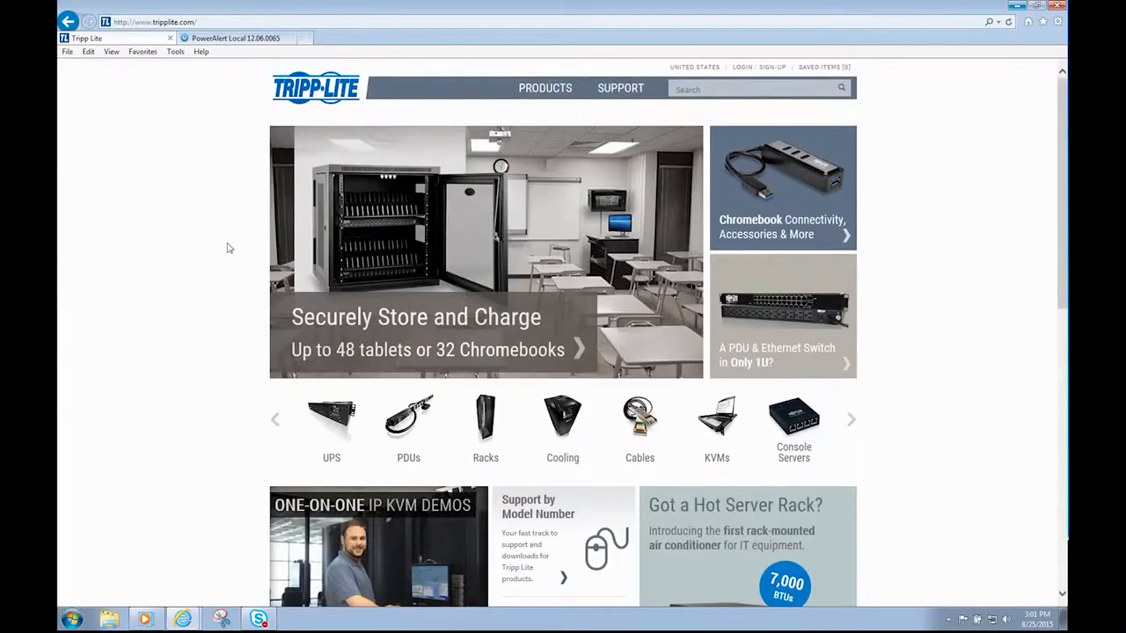
Search the Tripp Lite site for snmpwebcard and open the SNMPWEBCARD firmware 12.06.0065 offer.
{"action": "left_click", "coordinate": [678, 89]}
{"action": "type", "text": "snmpwebcard"}
{"action": "key", "text": "Return"}
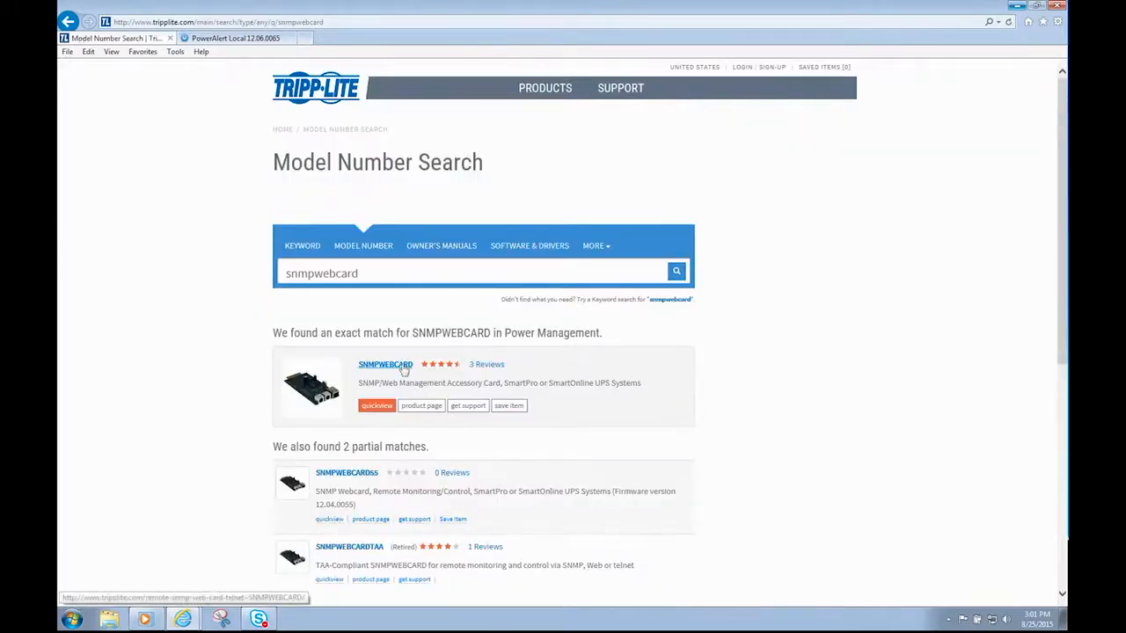
{"action": "left_click", "coordinate": [390, 366]}
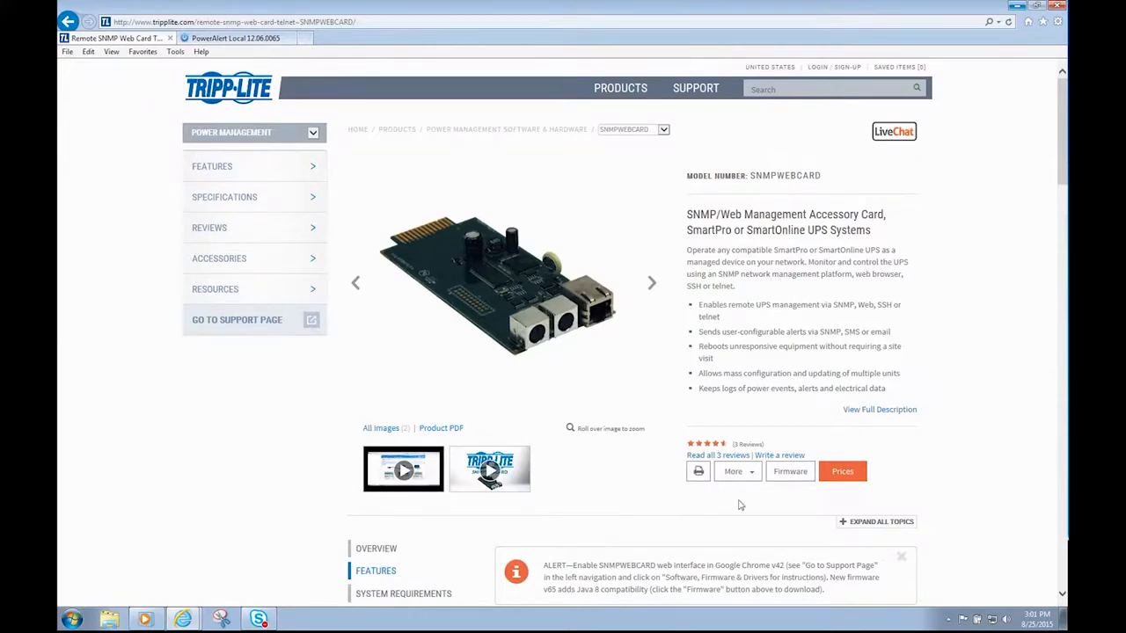
{"action": "left_click", "coordinate": [789, 472]}
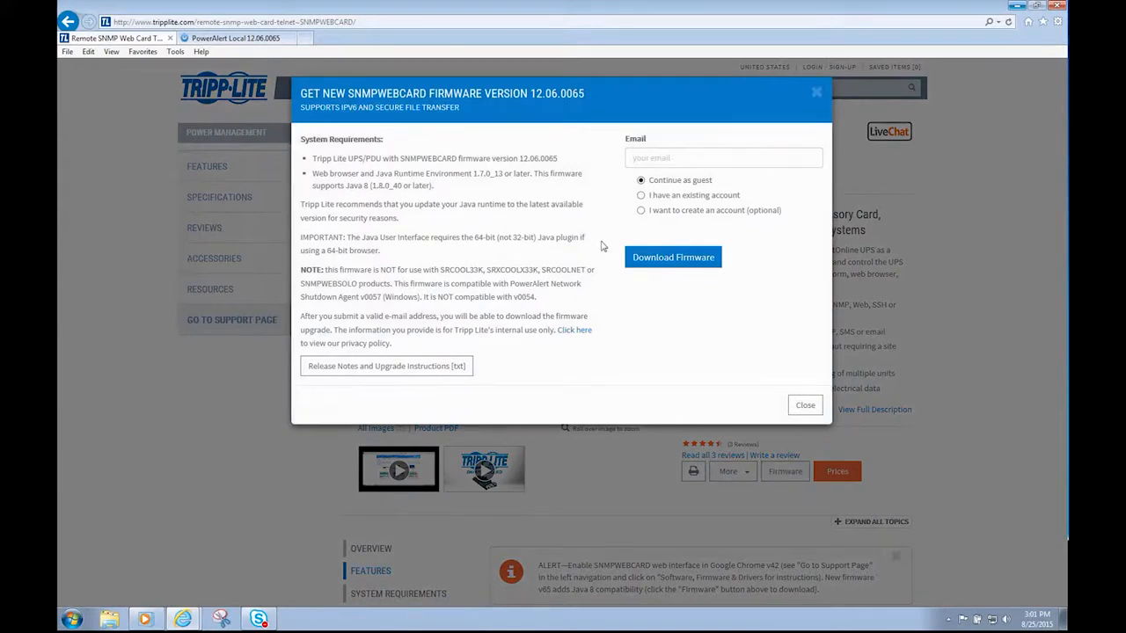
Enter an e-mail address and request the firmware download as a guest.
{"action": "left_click", "coordinate": [633, 158]}
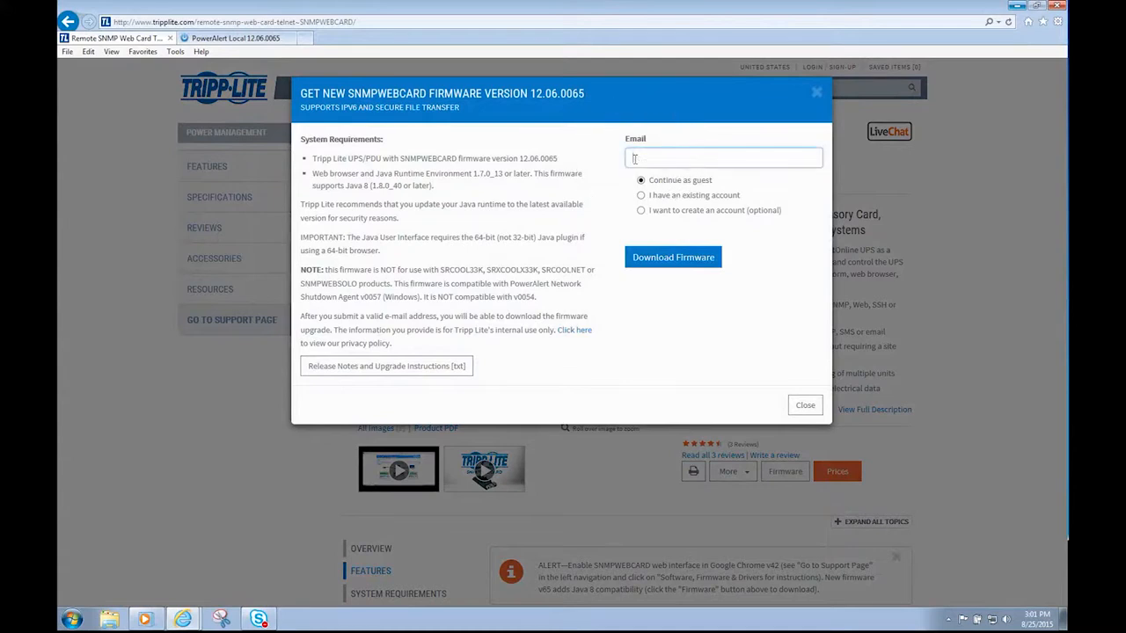
{"action": "left_click", "coordinate": [690, 273]}
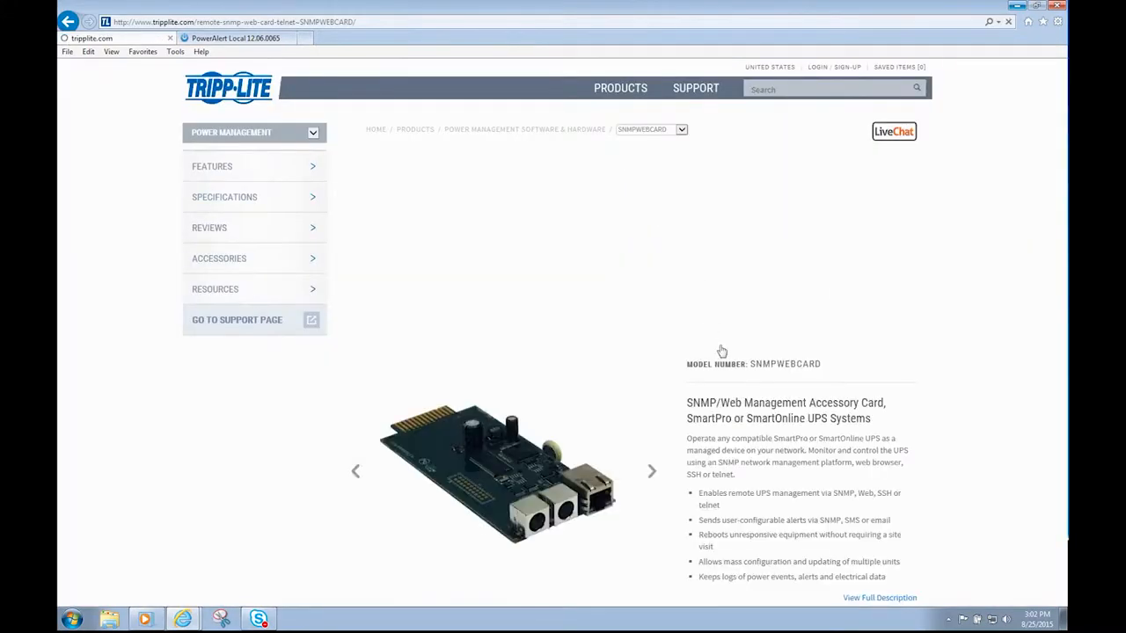
Save SNMPWEBCARD-FW-12-6-065_B.zip to the Desktop and dismiss the download bar.
{"action": "left_click", "coordinate": [776, 595]}
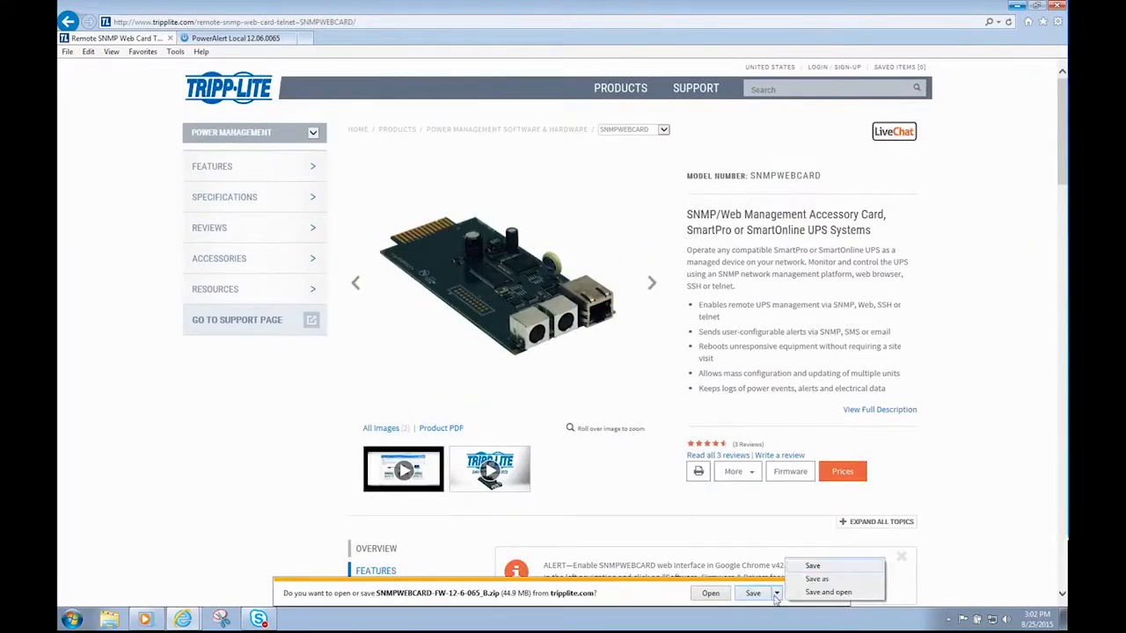
{"action": "left_click", "coordinate": [816, 579]}
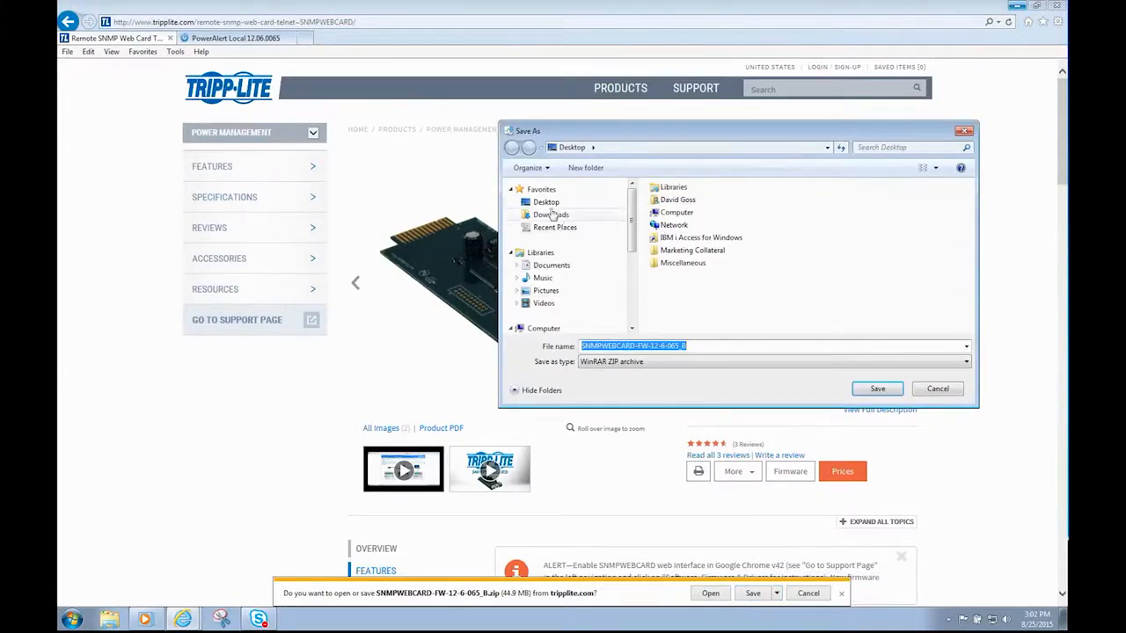
{"action": "left_click", "coordinate": [862, 388]}
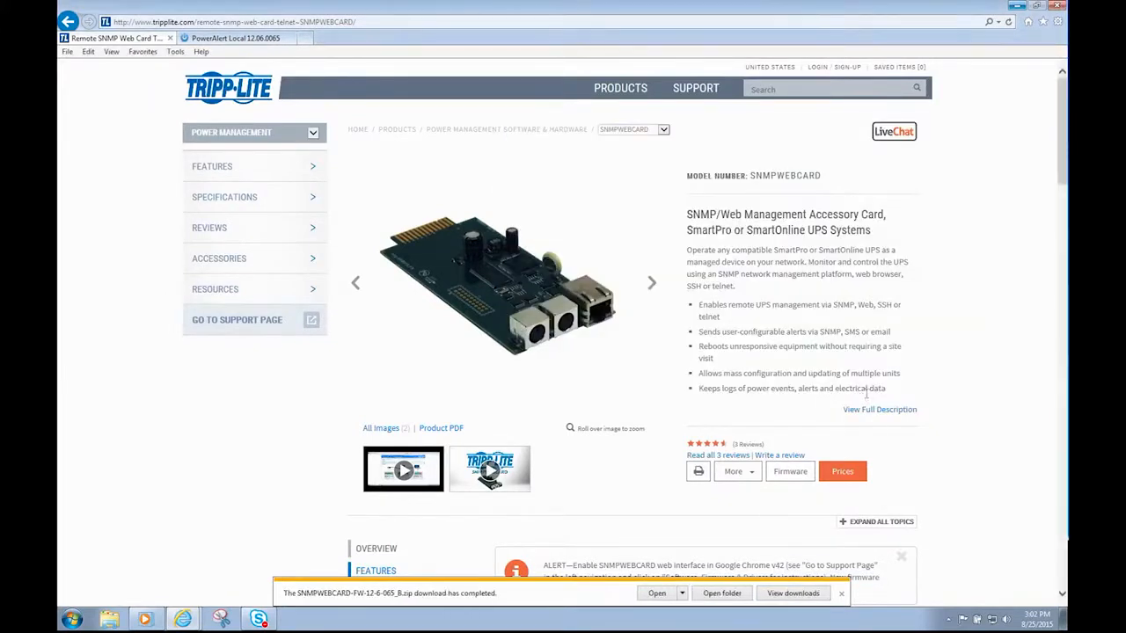
{"action": "left_click", "coordinate": [840, 593]}
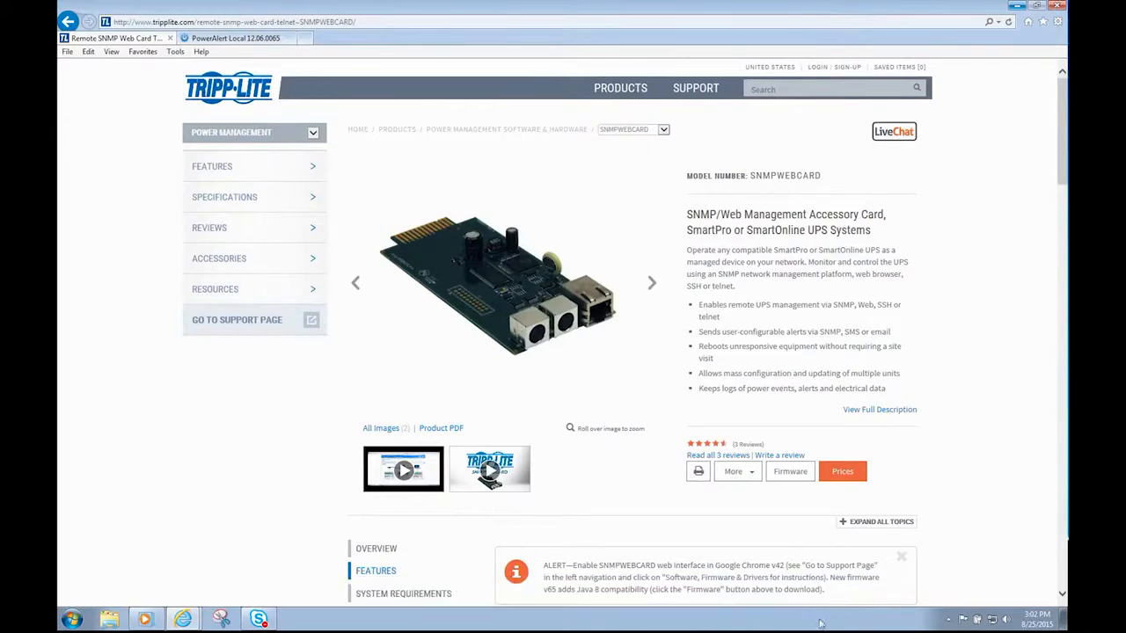
Show the desktop, extract the SNMPWEBCARD zip there, and open the SNMPWEBCARD-FW-Gen3-12-6-065 folder.
{"action": "right_click", "coordinate": [819, 623]}
{"action": "left_click", "coordinate": [844, 570]}
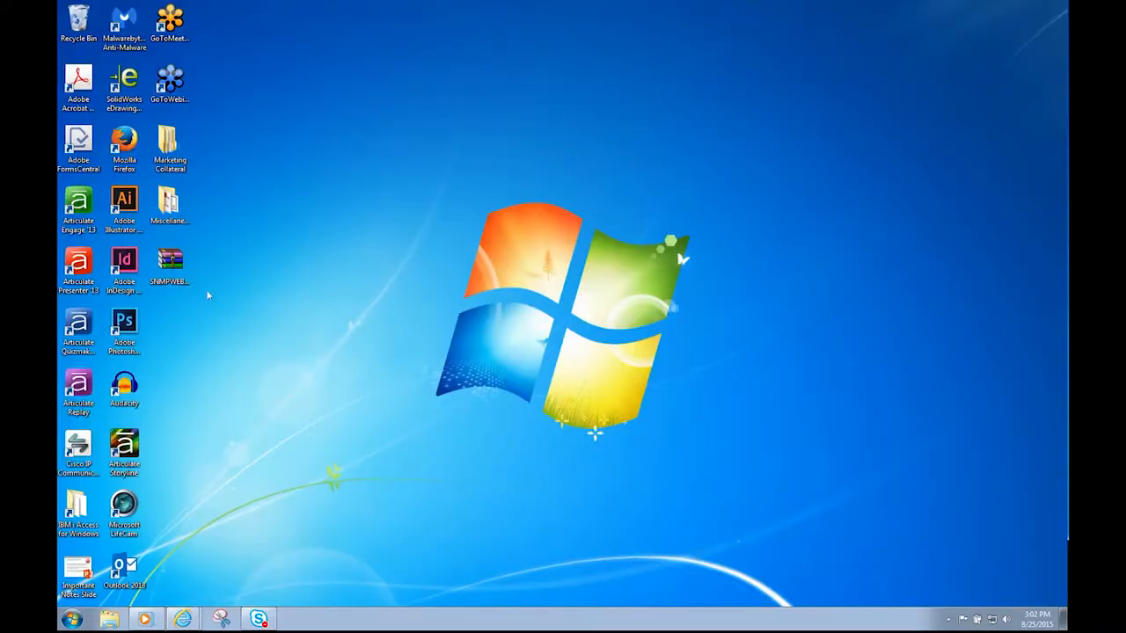
{"action": "left_click", "coordinate": [176, 273]}
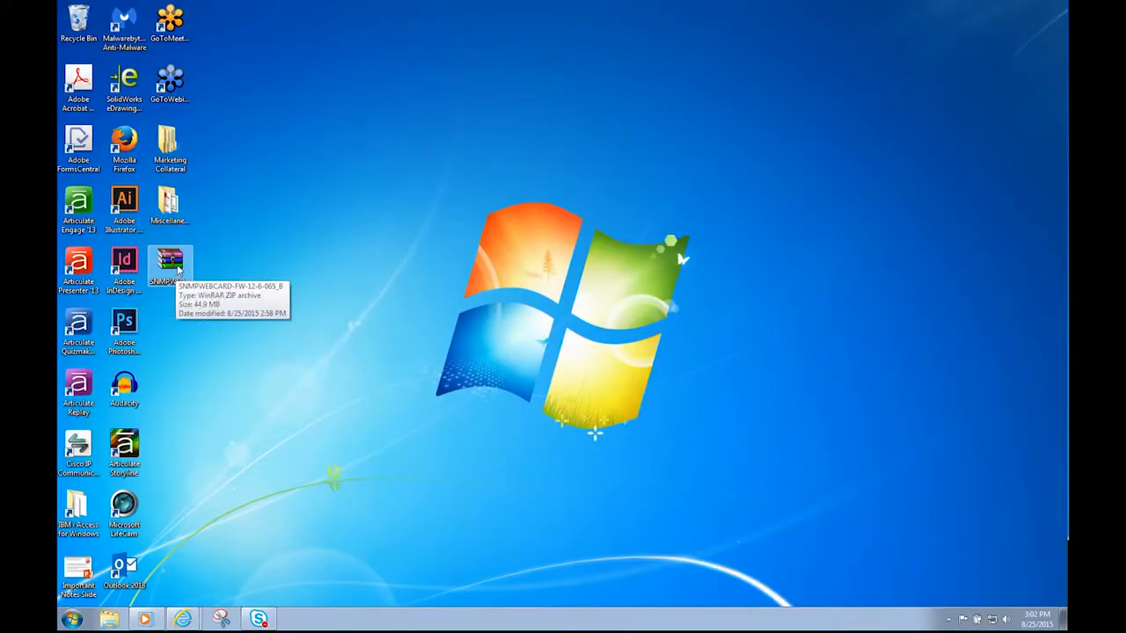
{"action": "right_click", "coordinate": [179, 270]}
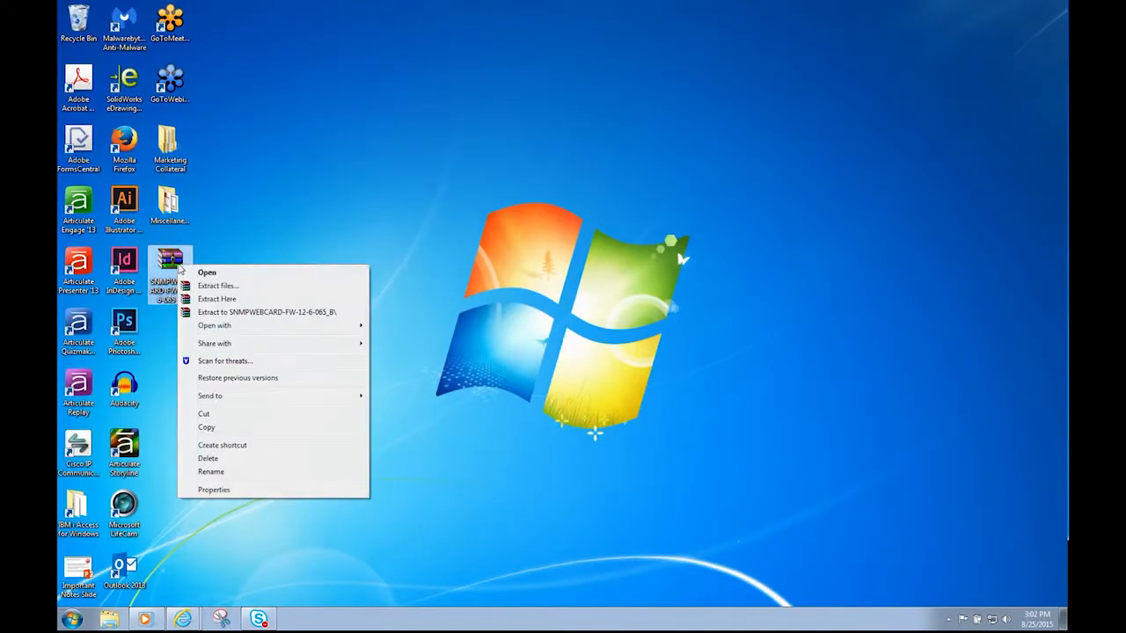
{"action": "left_click", "coordinate": [217, 299]}
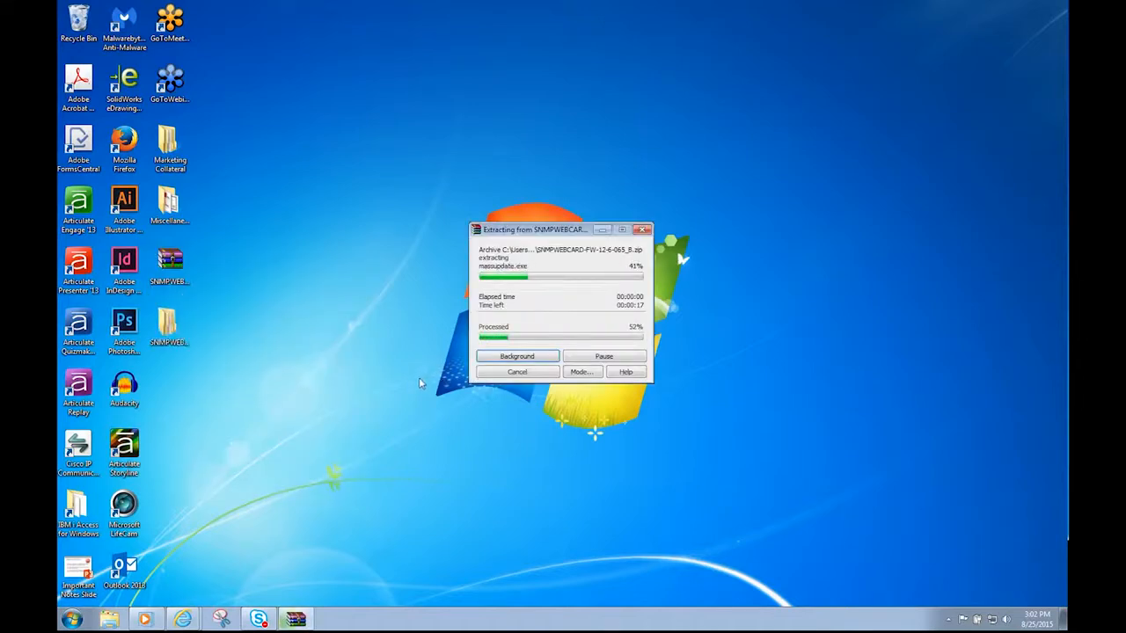
{"action": "left_click", "coordinate": [179, 337]}
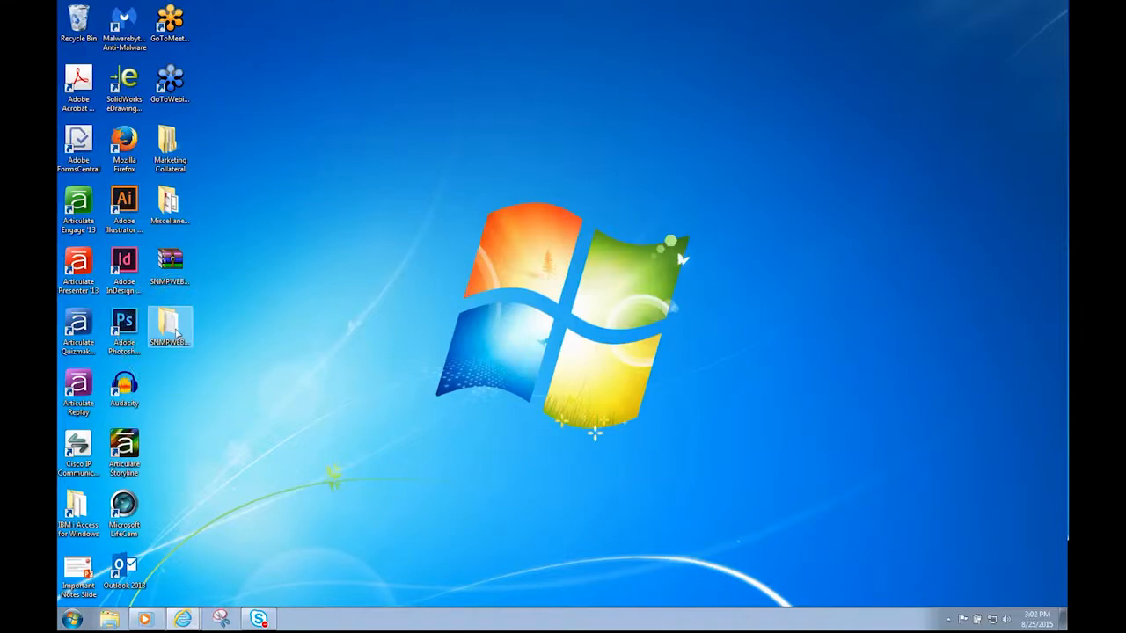
{"action": "double_click", "coordinate": [177, 332]}
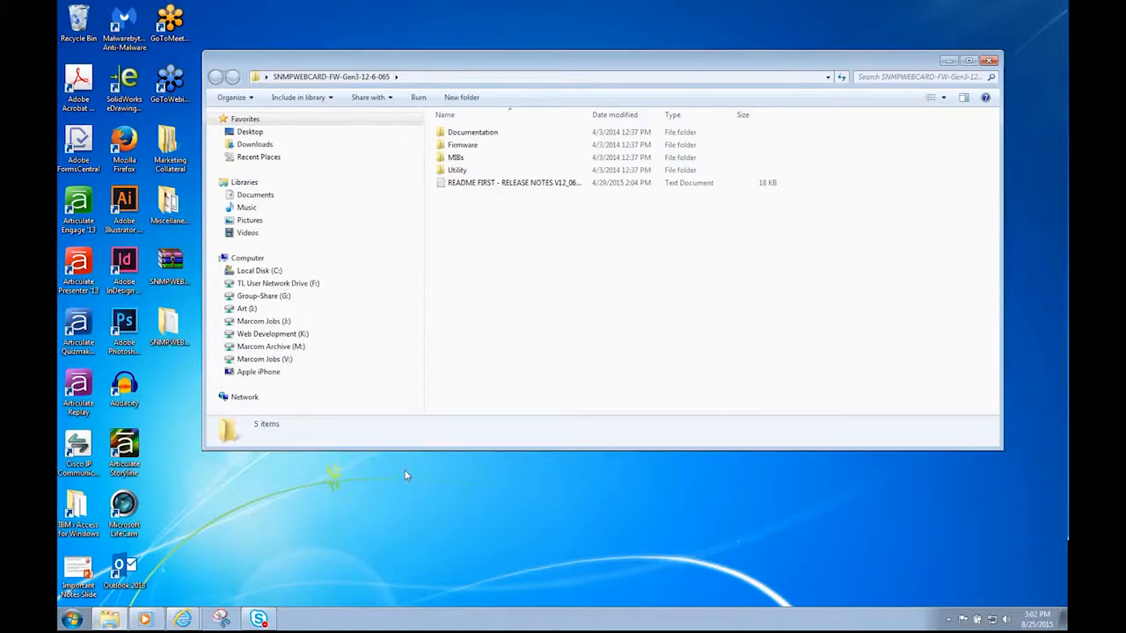
{"action": "double_click", "coordinate": [468, 183]}
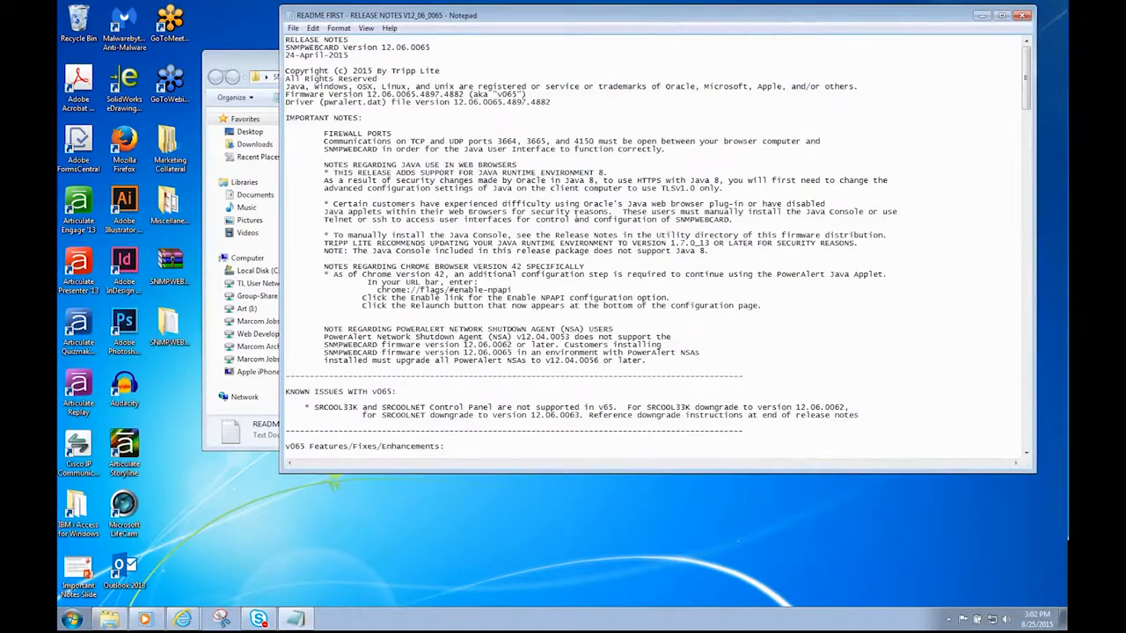
{"action": "scroll", "coordinate": [657, 244], "scroll_direction": "down", "scroll_amount": 10}
{"action": "scroll", "coordinate": [626, 285], "scroll_direction": "down", "scroll_amount": 10}
{"action": "scroll", "coordinate": [626, 286], "scroll_direction": "down", "scroll_amount": 8}
{"action": "scroll", "coordinate": [645, 305], "scroll_direction": "down", "scroll_amount": 15}
{"action": "scroll", "coordinate": [650, 320], "scroll_direction": "down", "scroll_amount": 10}
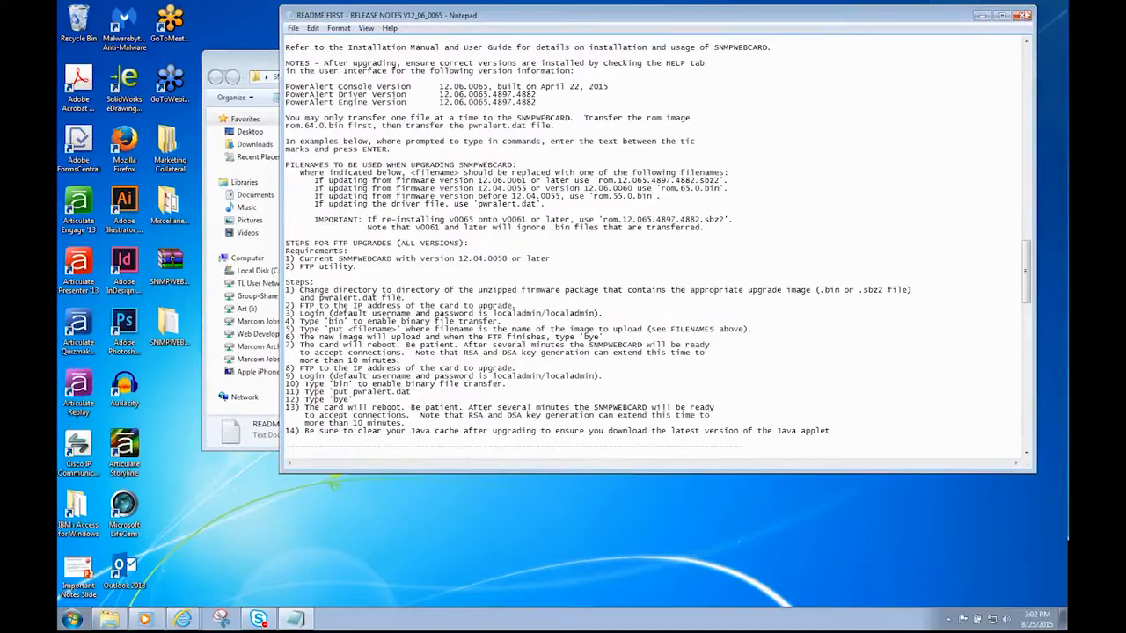
{"action": "left_click", "coordinate": [1024, 17]}
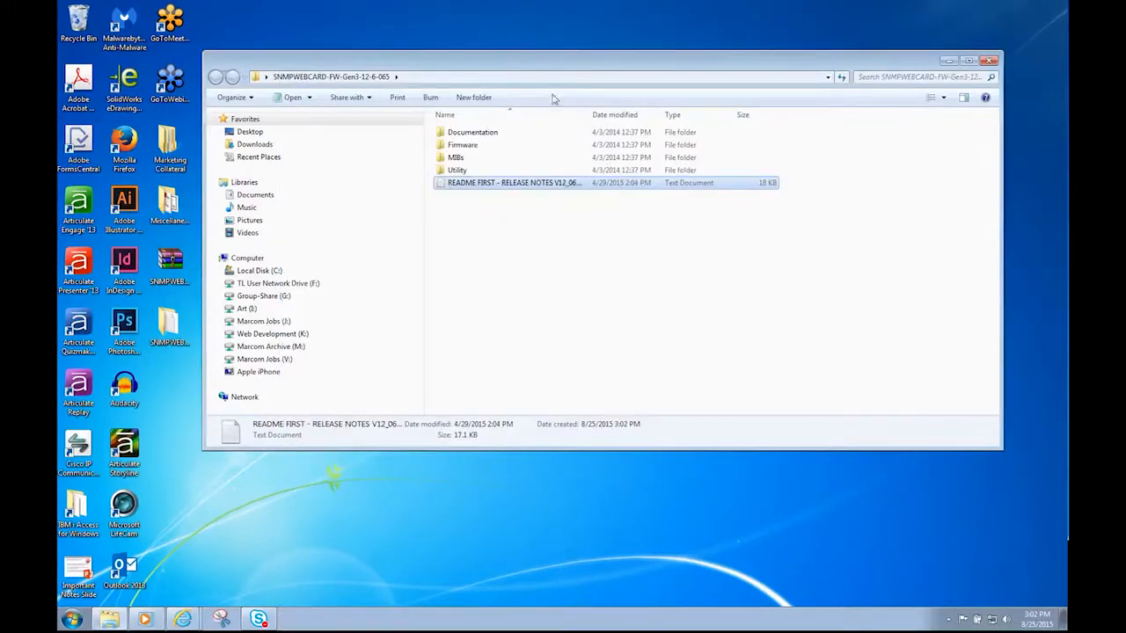
Read MASS-UPDATER - INSTRUCTIONS from the Utility folder in Notepad, then close Notepad.
{"action": "double_click", "coordinate": [458, 170]}
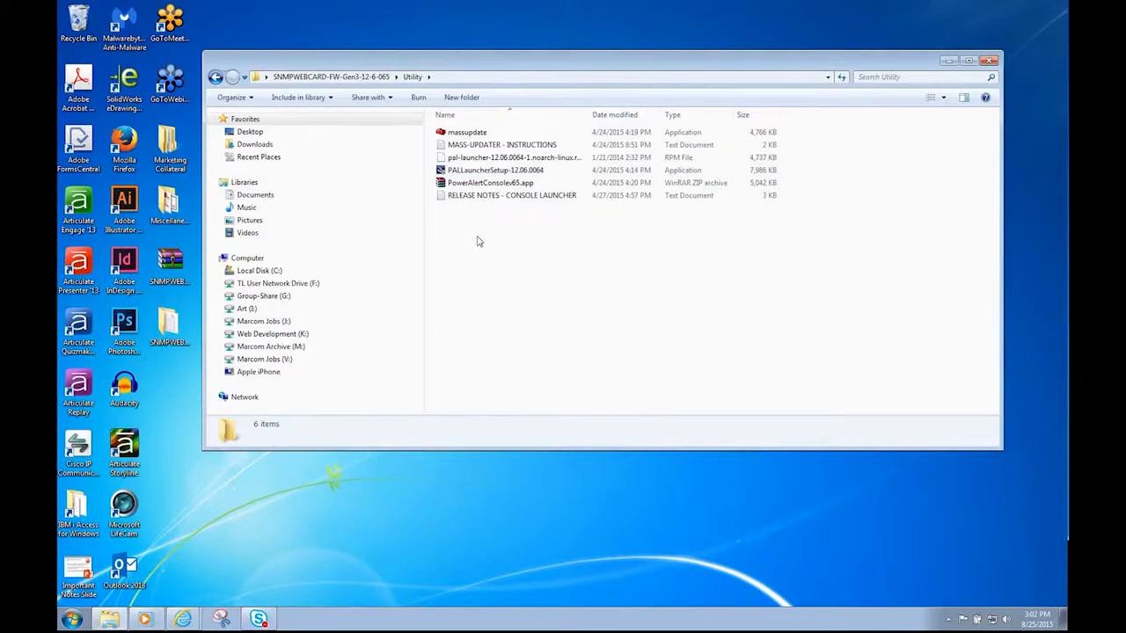
{"action": "double_click", "coordinate": [482, 146]}
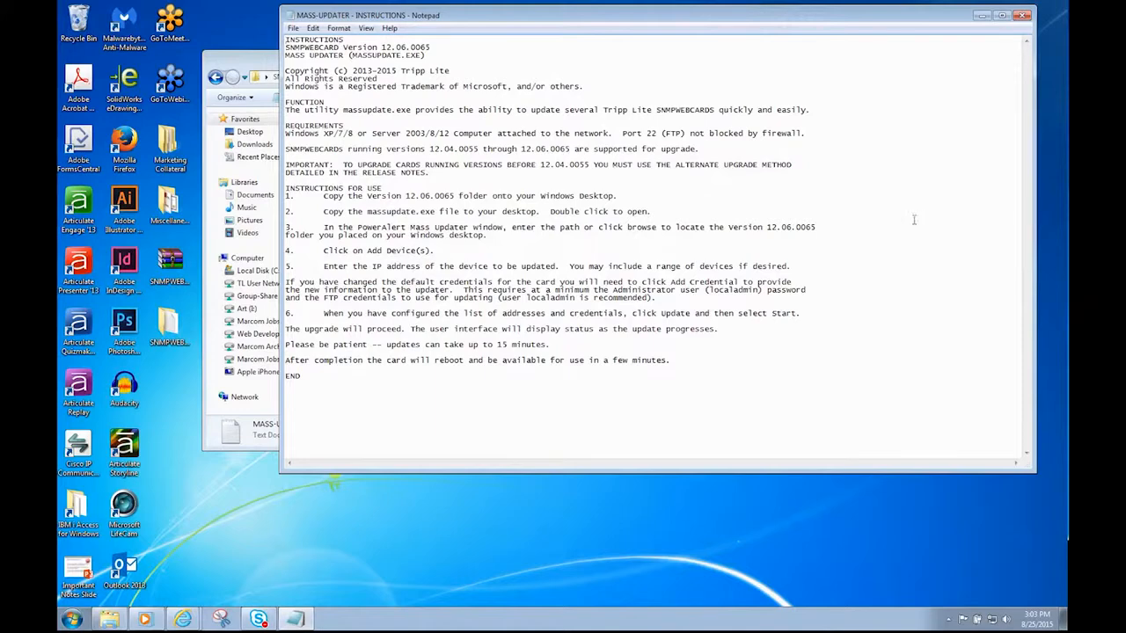
{"action": "left_click", "coordinate": [1022, 15]}
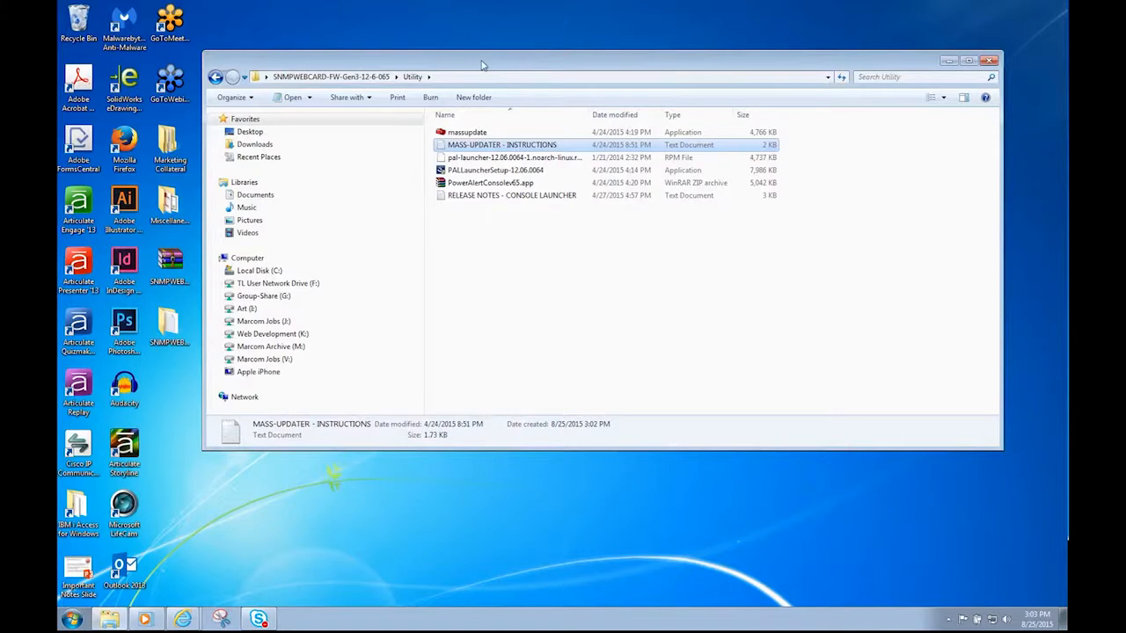
Move the Version 12.06.0065 folder from Firmware onto the desktop.
{"action": "left_click", "coordinate": [215, 76]}
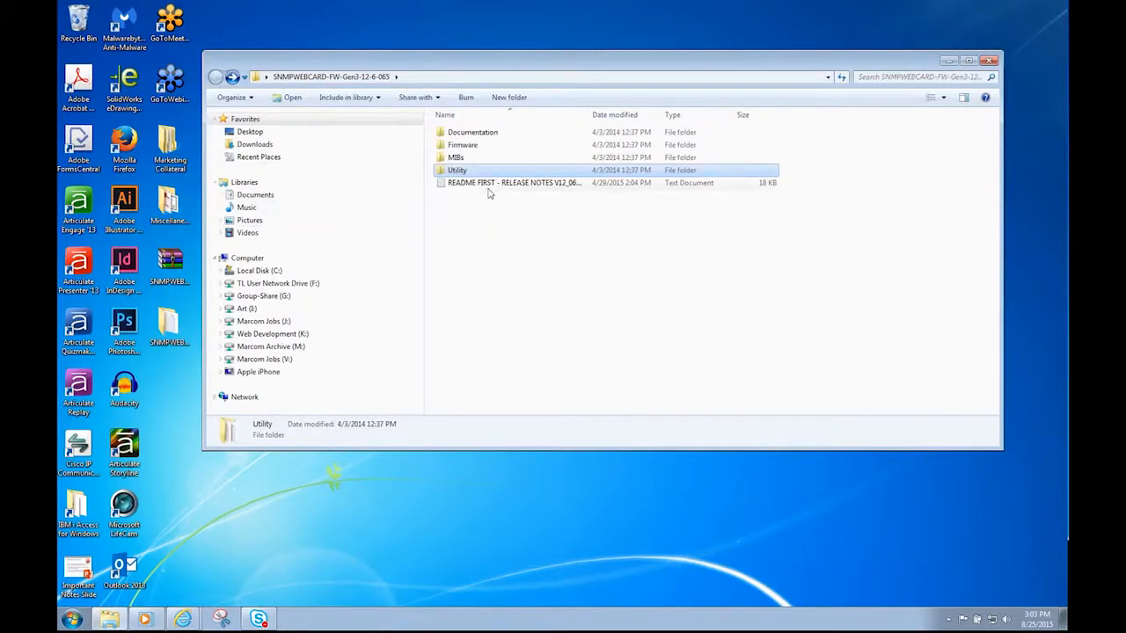
{"action": "left_click", "coordinate": [469, 150]}
{"action": "double_click", "coordinate": [469, 149]}
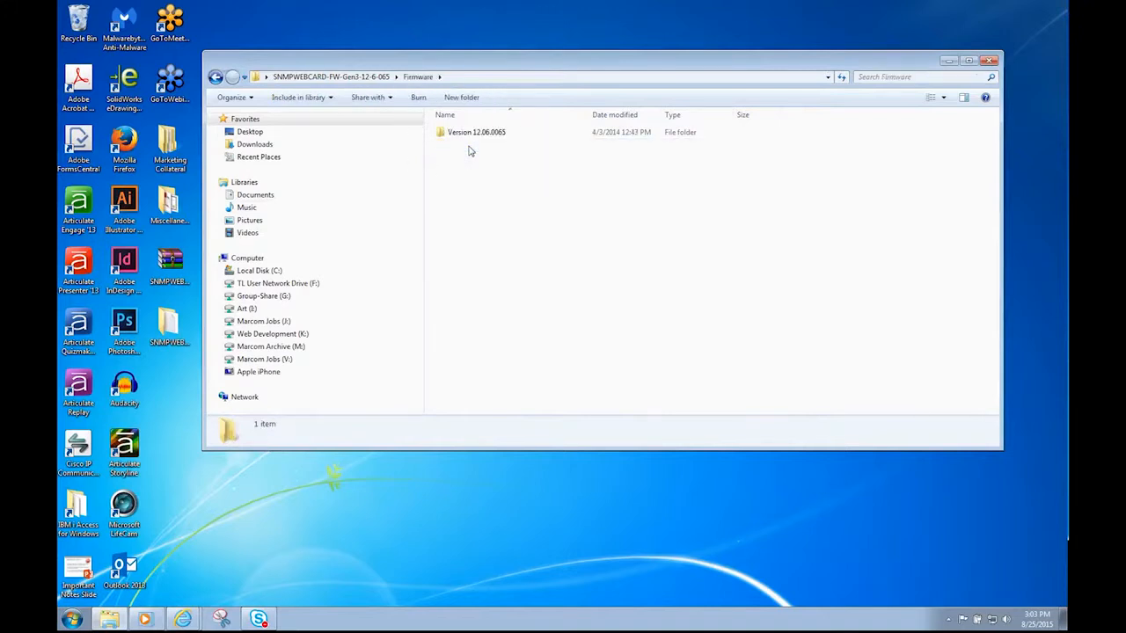
{"action": "left_click_drag", "start_coordinate": [467, 133], "coordinate": [363, 532]}
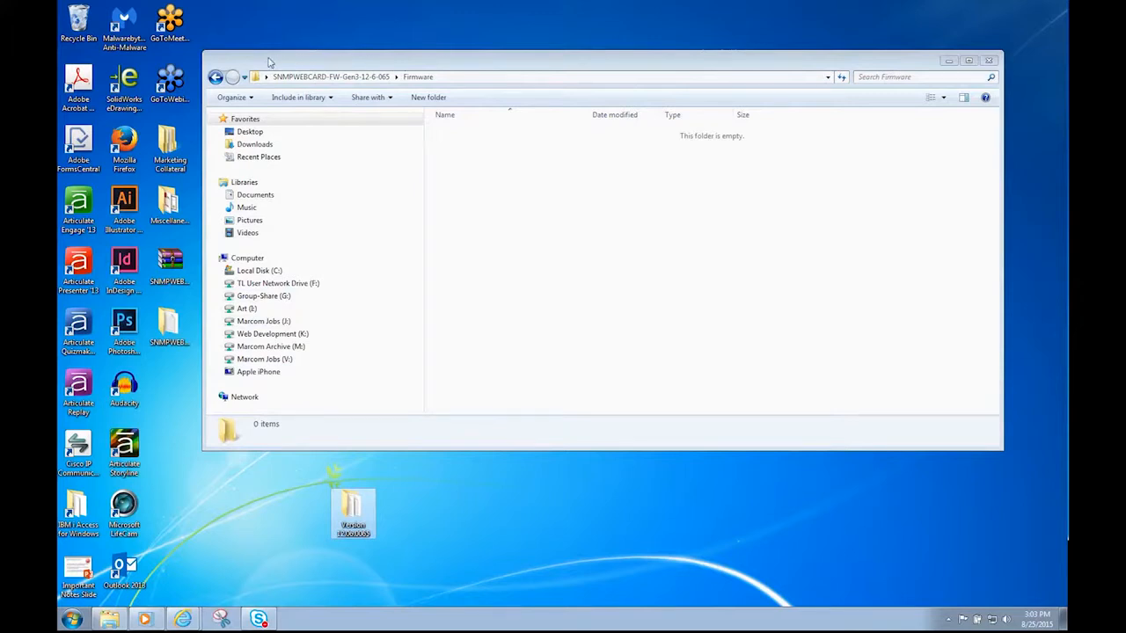
Move the massupdate program from the Utility folder onto the desktop.
{"action": "left_click", "coordinate": [216, 77]}
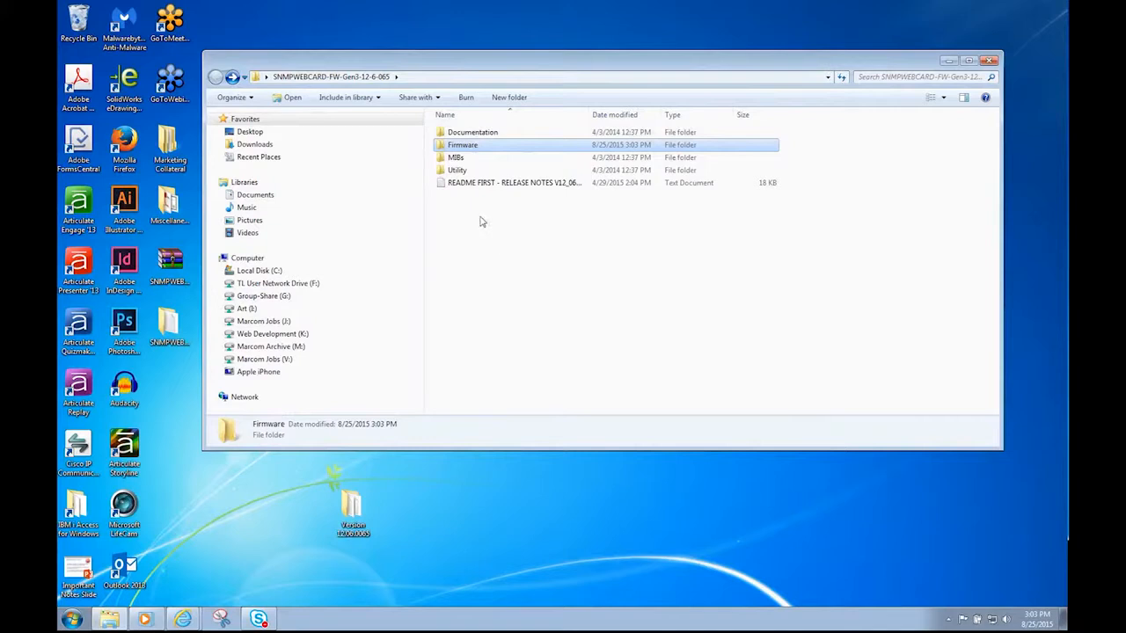
{"action": "double_click", "coordinate": [459, 170]}
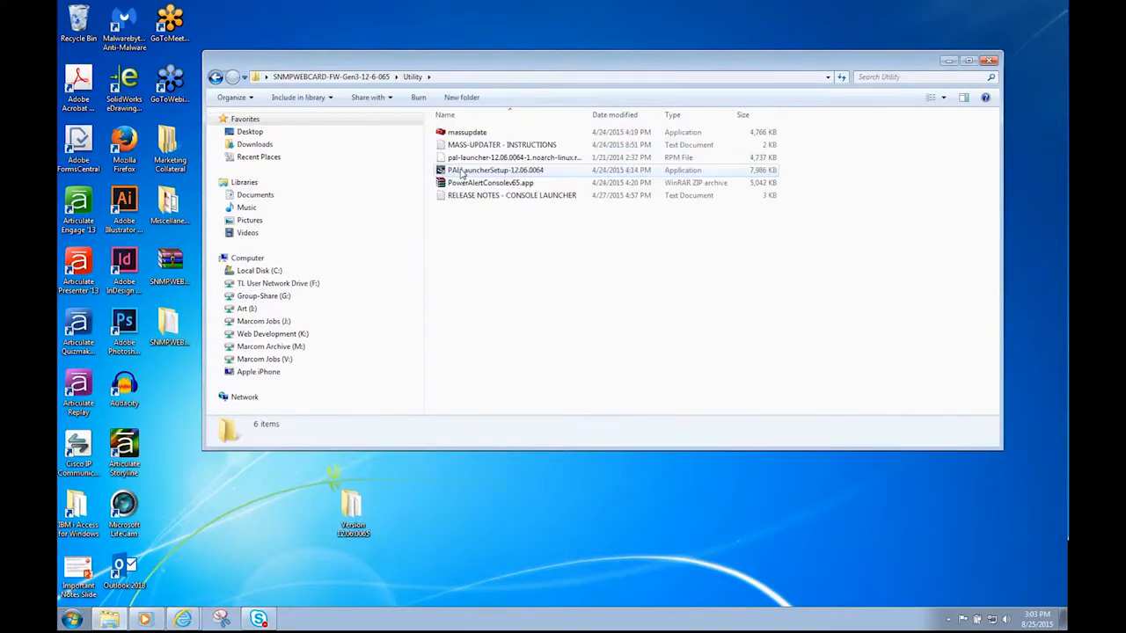
{"action": "left_click_drag", "start_coordinate": [466, 132], "coordinate": [479, 541]}
Launch massupdate and point its file path to the Desktop's Version 12.06.0065 folder.
{"action": "double_click", "coordinate": [488, 514]}
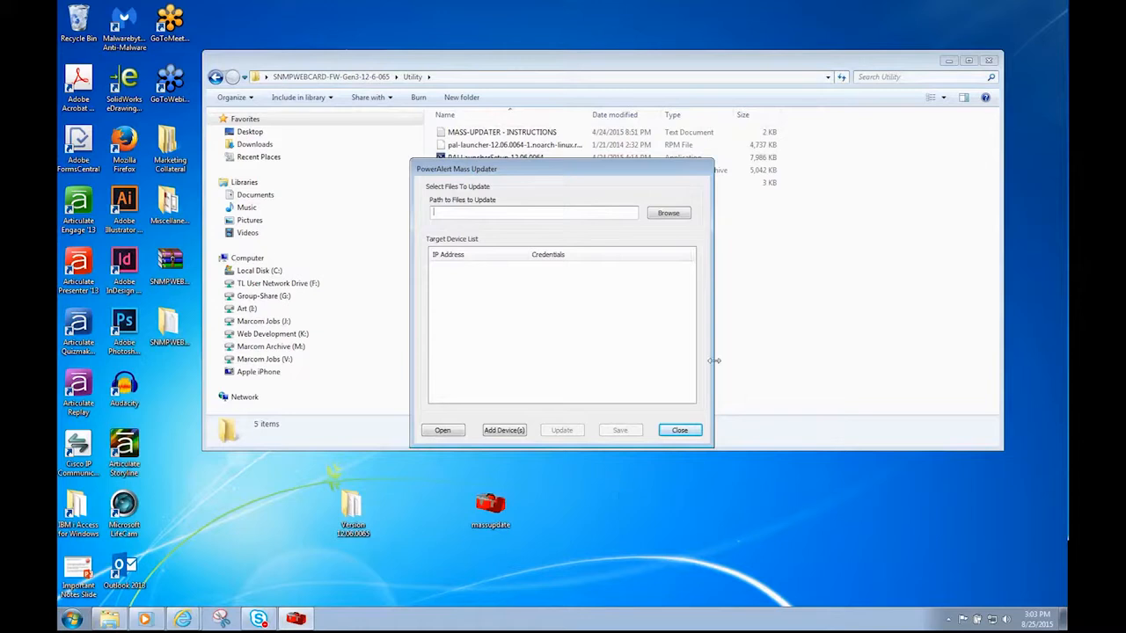
{"action": "left_click", "coordinate": [668, 213]}
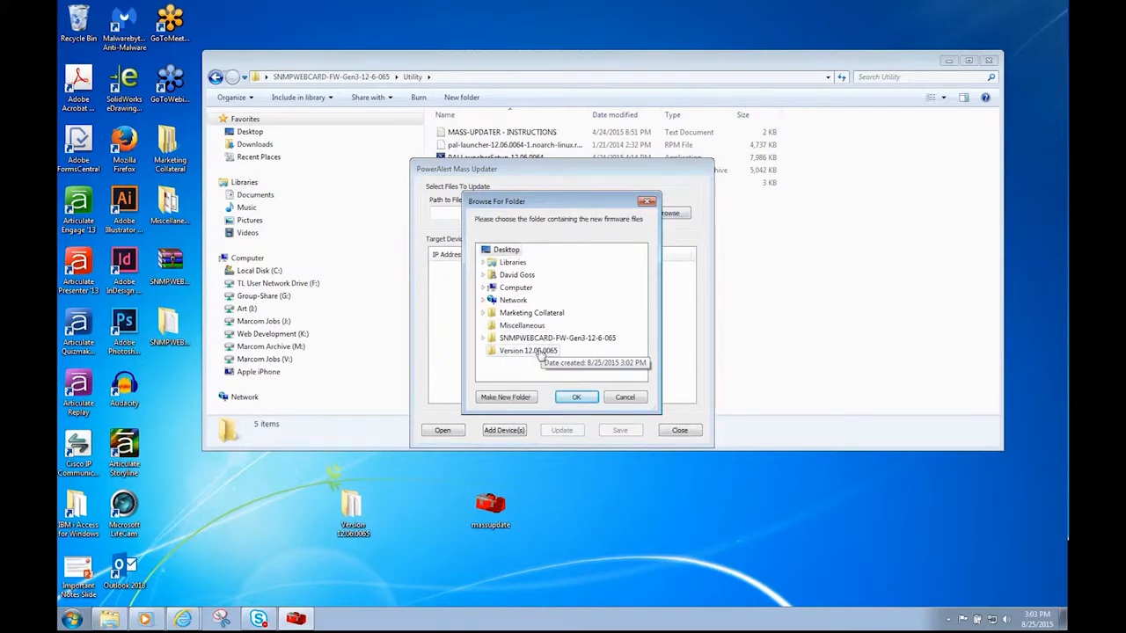
{"action": "left_click", "coordinate": [538, 352]}
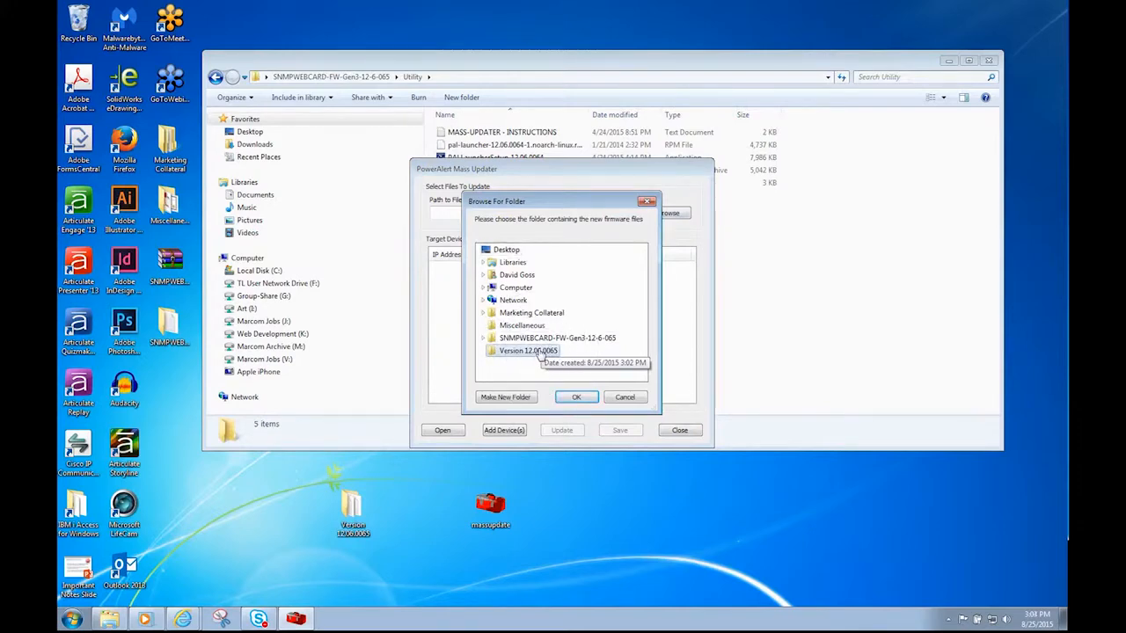
{"action": "left_click", "coordinate": [576, 399]}
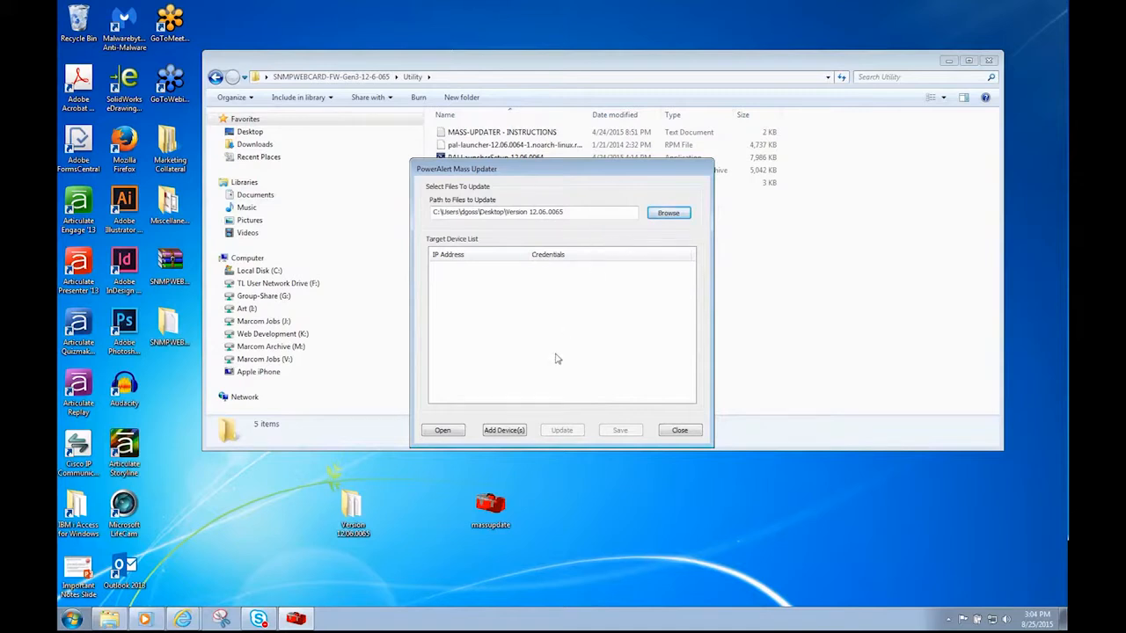
Add single IP 12.233.90.222 as a target device, keeping the default credentials.
{"action": "left_click", "coordinate": [513, 431]}
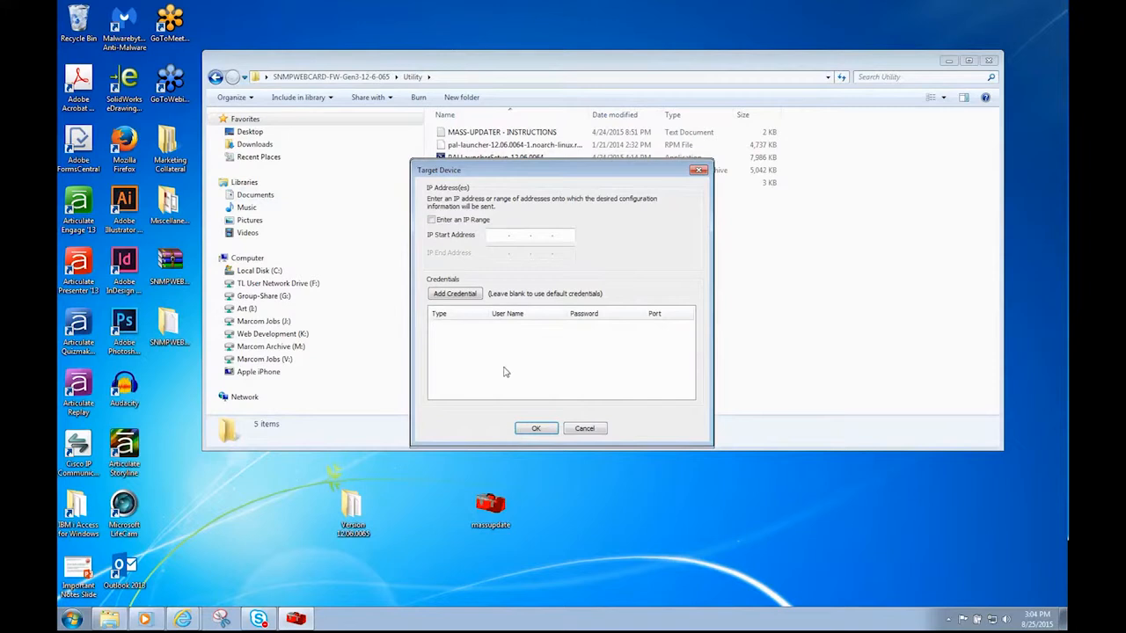
{"action": "left_click", "coordinate": [431, 220]}
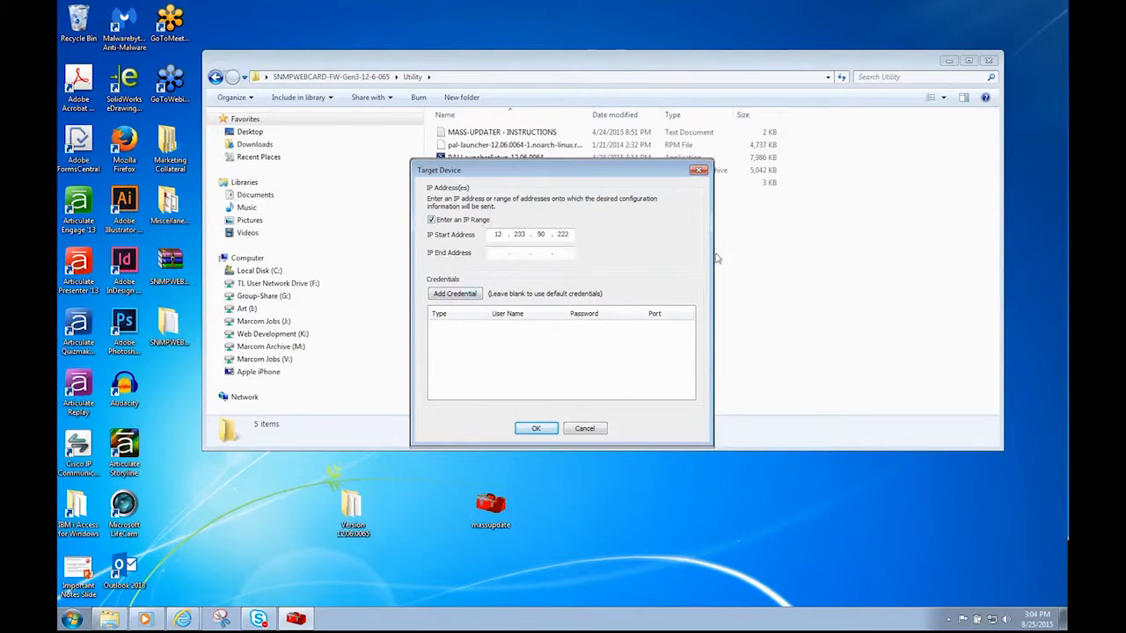
{"action": "left_click", "coordinate": [432, 220]}
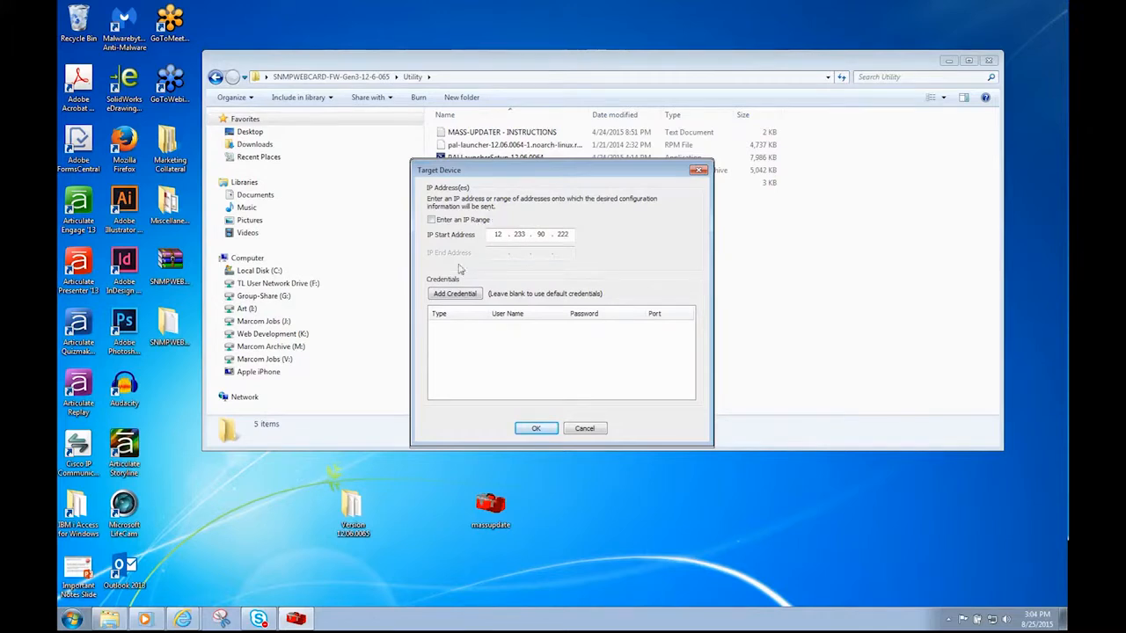
{"action": "left_click", "coordinate": [455, 296]}
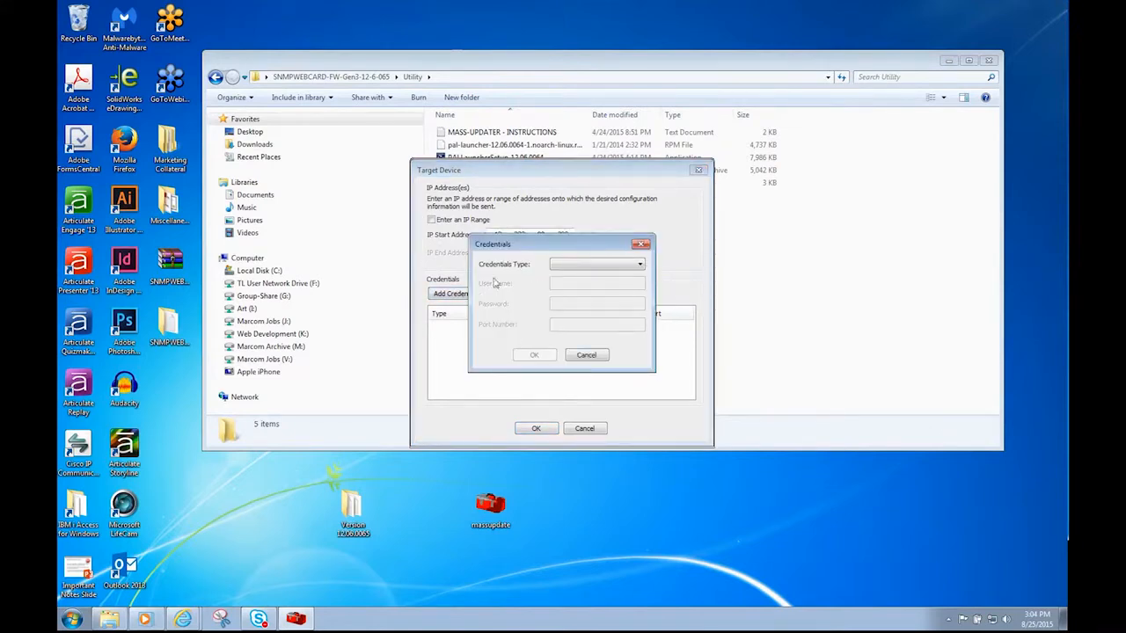
{"action": "left_click", "coordinate": [641, 245]}
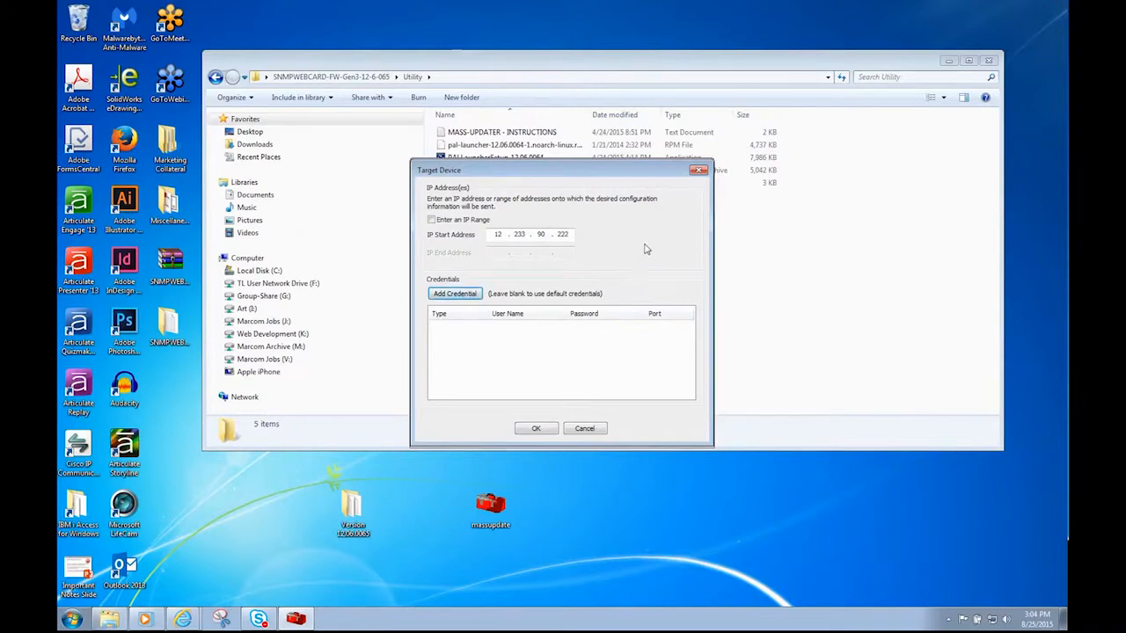
{"action": "left_click", "coordinate": [535, 428]}
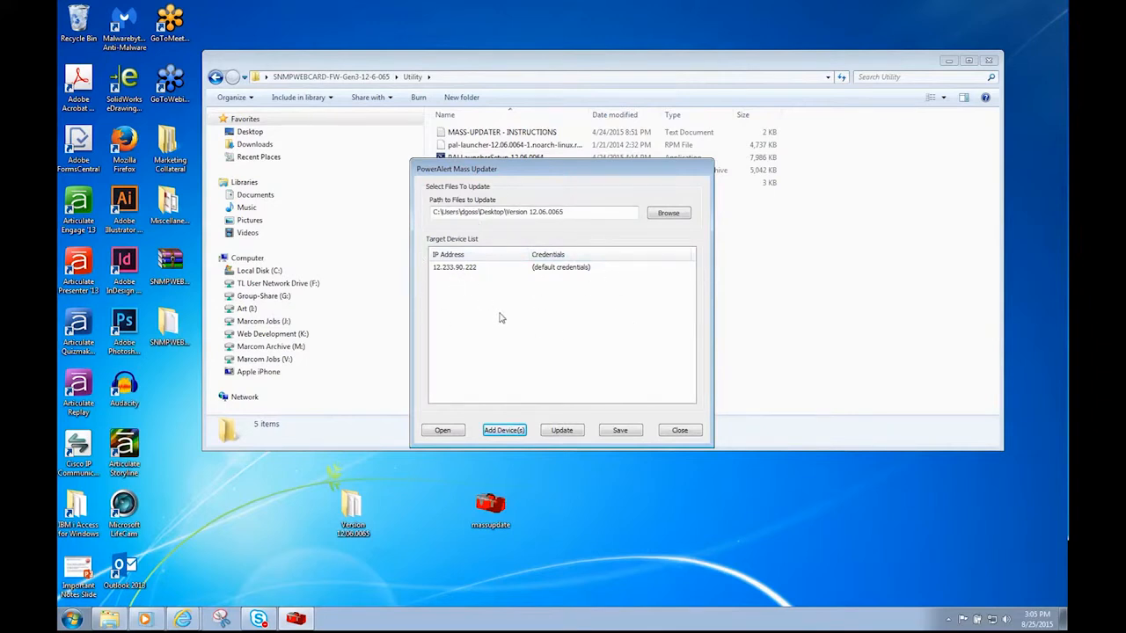
Update 12.233.90.222 until the upgrade completes, then close the Mass Updater and Utility folder.
{"action": "left_click", "coordinate": [567, 432]}
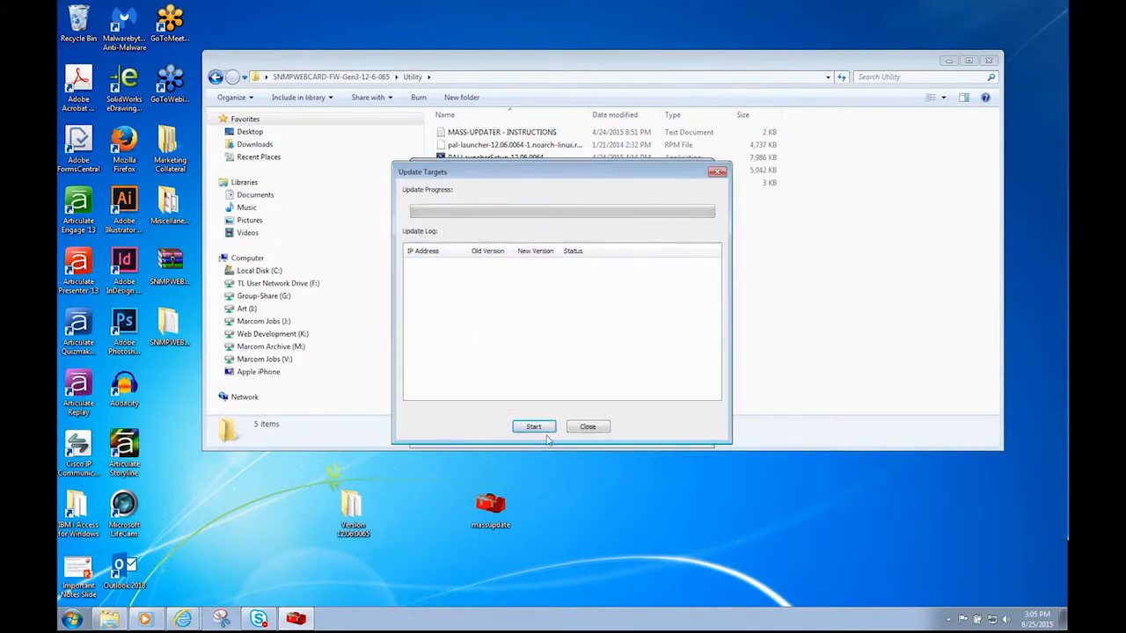
{"action": "left_click", "coordinate": [534, 428]}
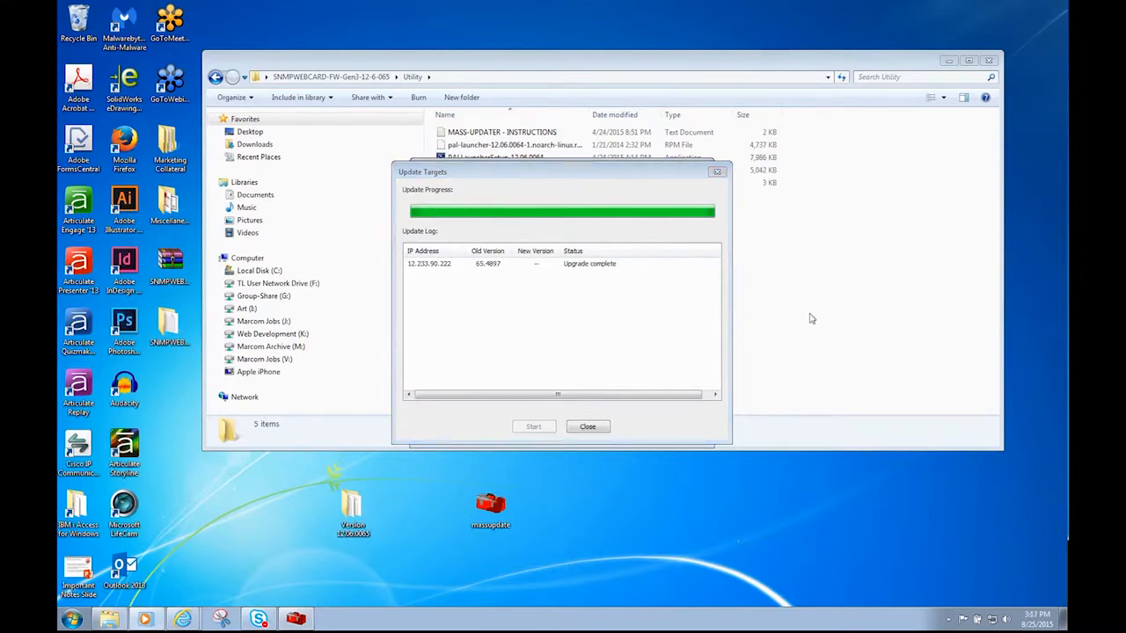
{"action": "left_click", "coordinate": [601, 429]}
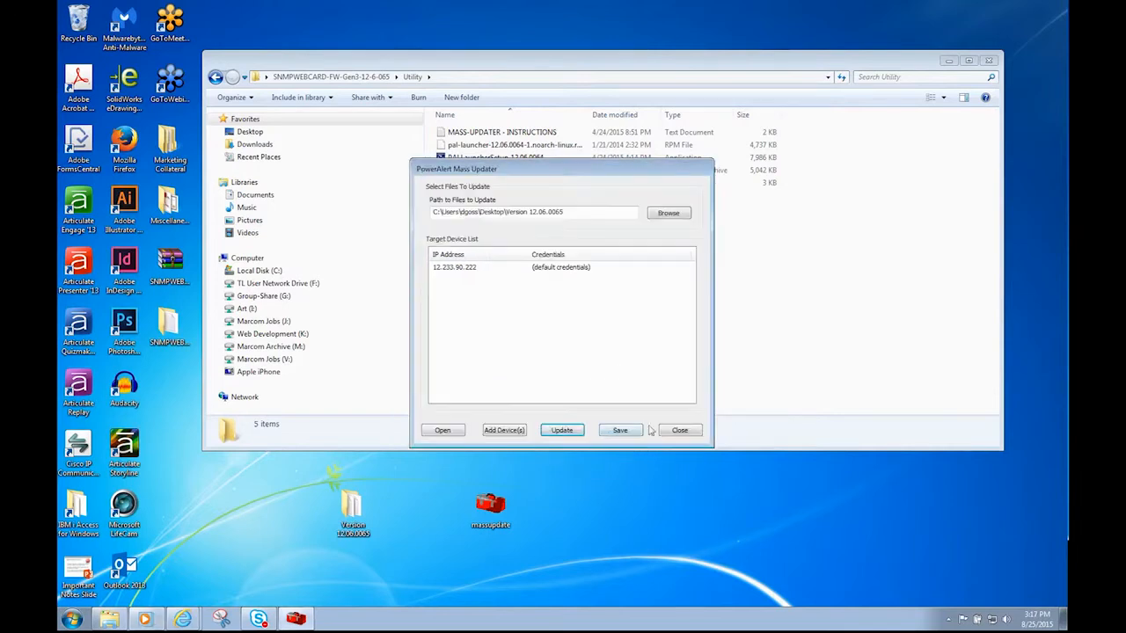
{"action": "left_click", "coordinate": [681, 434]}
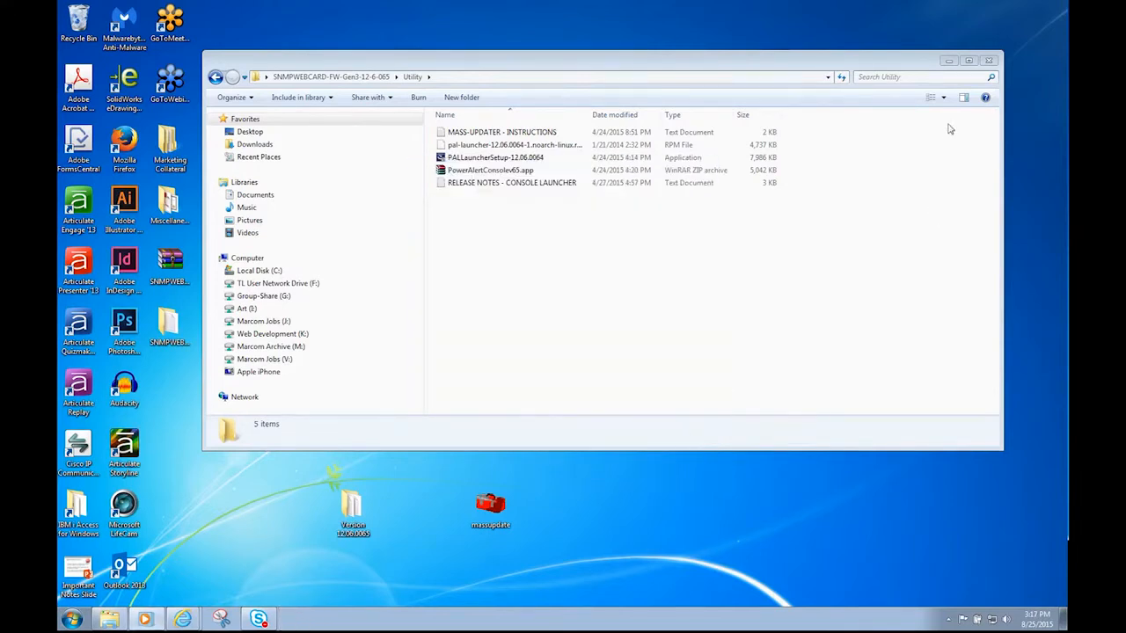
{"action": "left_click", "coordinate": [987, 60]}
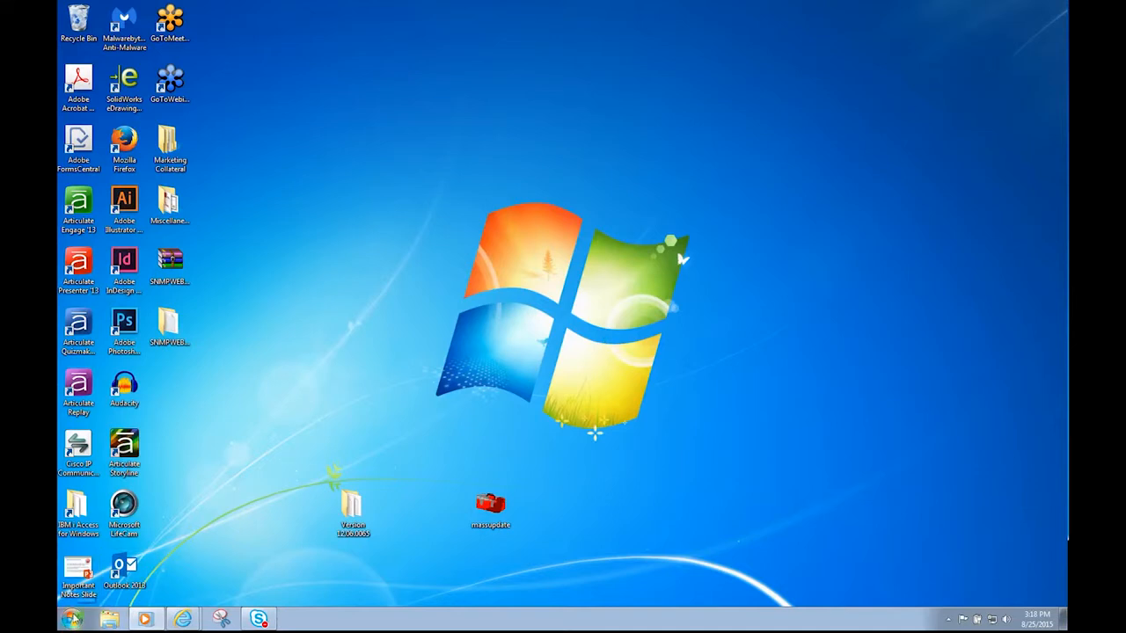
Open the Java (32-bit) Control Panel from the Windows Control Panel.
{"action": "left_click", "coordinate": [73, 618]}
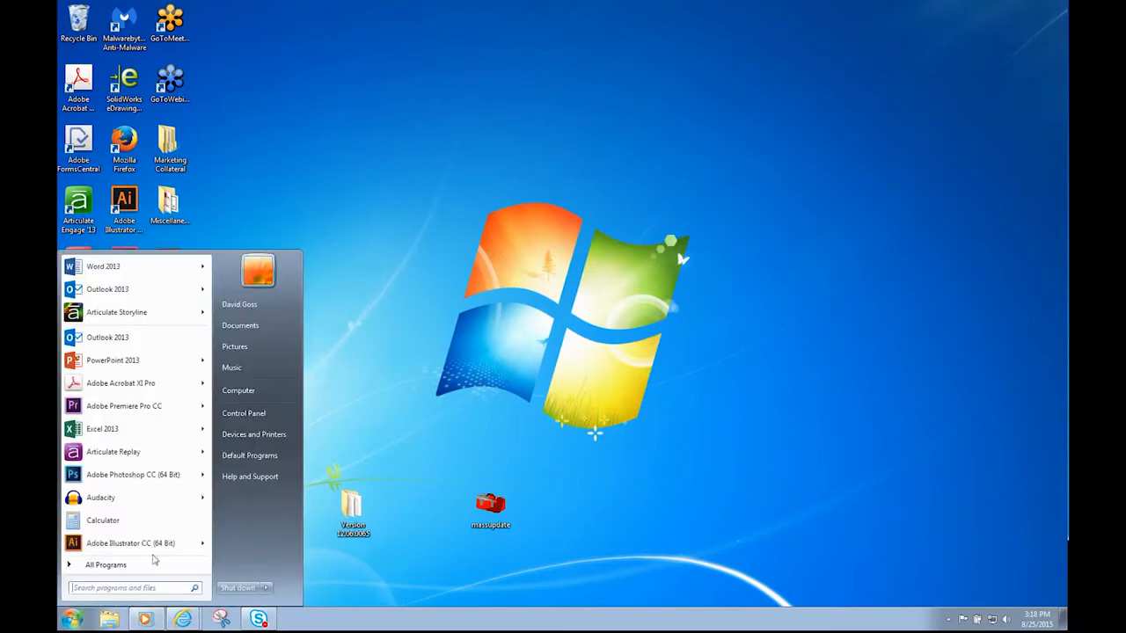
{"action": "left_click", "coordinate": [250, 420]}
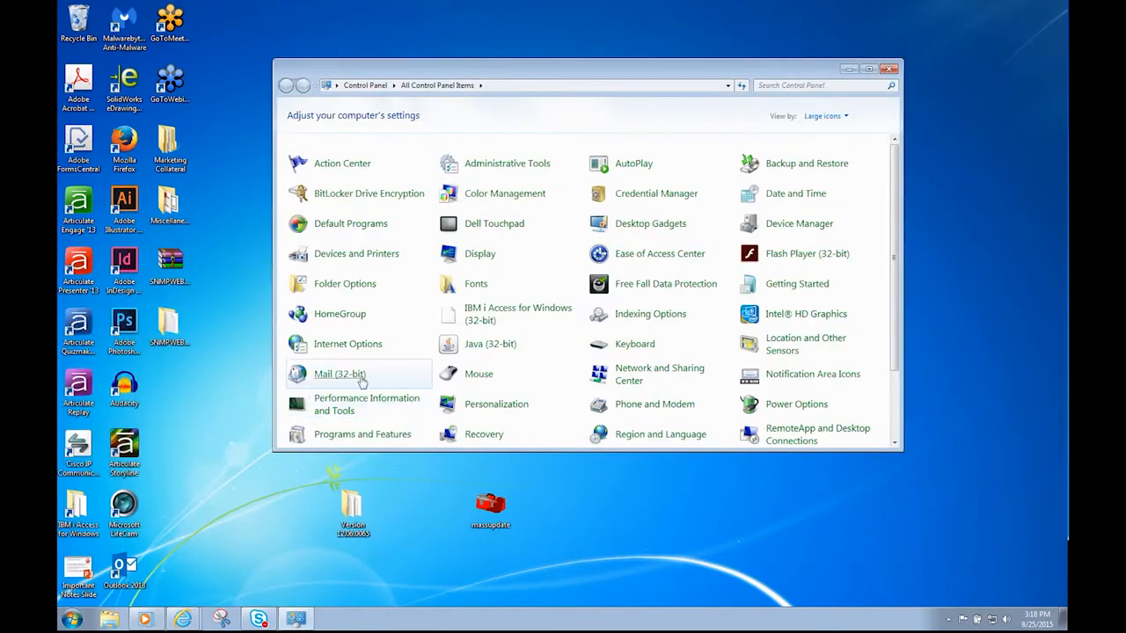
{"action": "left_click", "coordinate": [479, 348]}
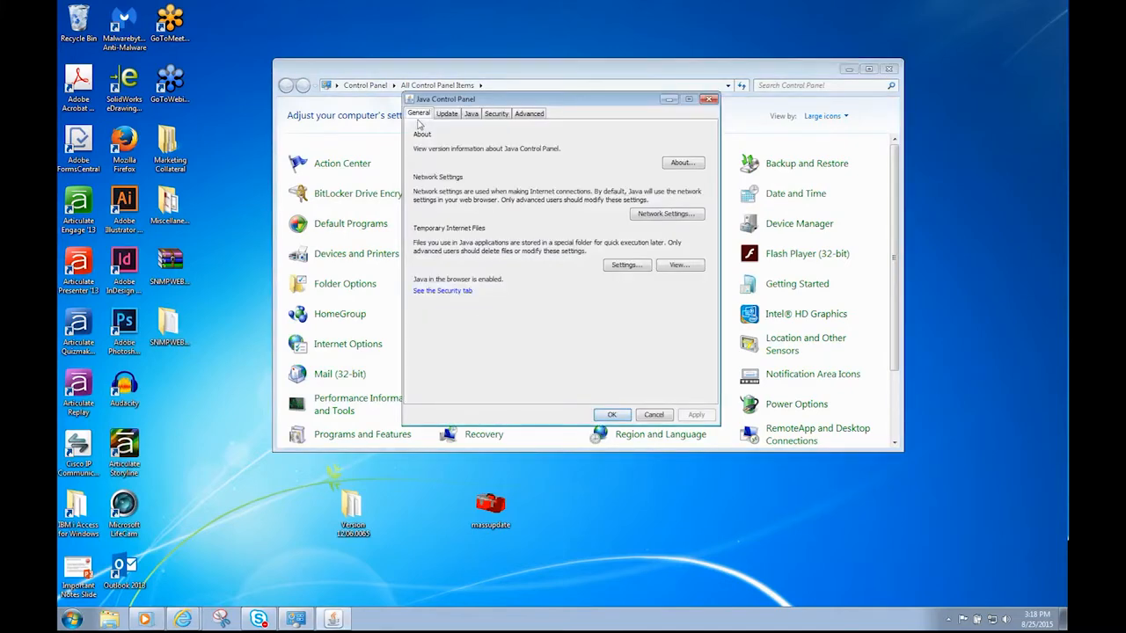
Delete all Java temporary files, including installed applications and applets, and close every window.
{"action": "left_click", "coordinate": [624, 265]}
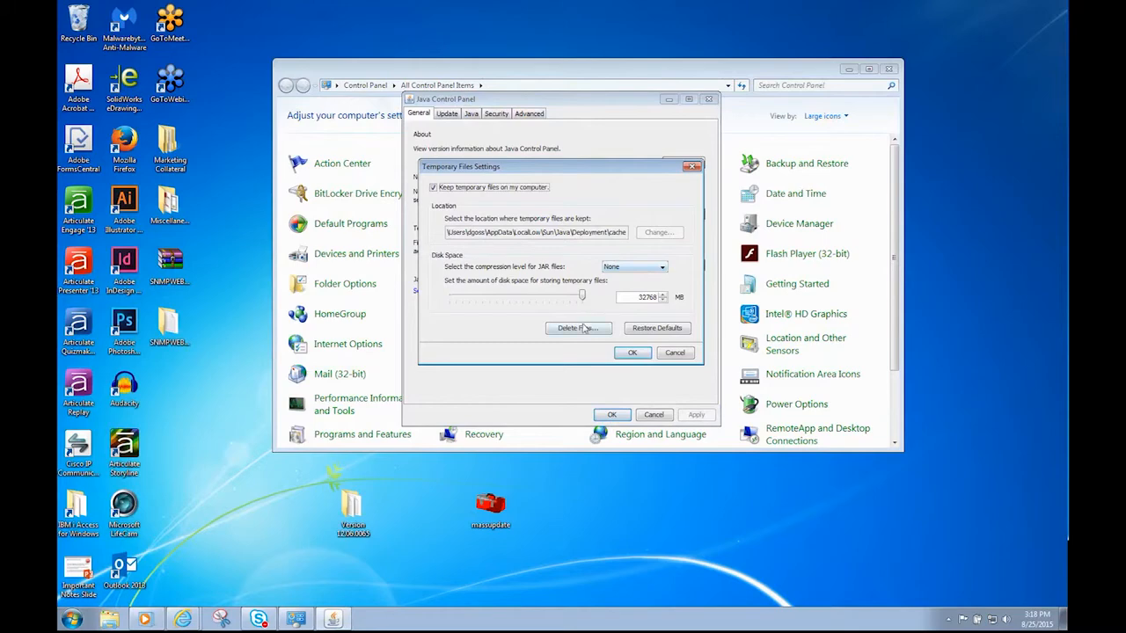
{"action": "left_click", "coordinate": [580, 330]}
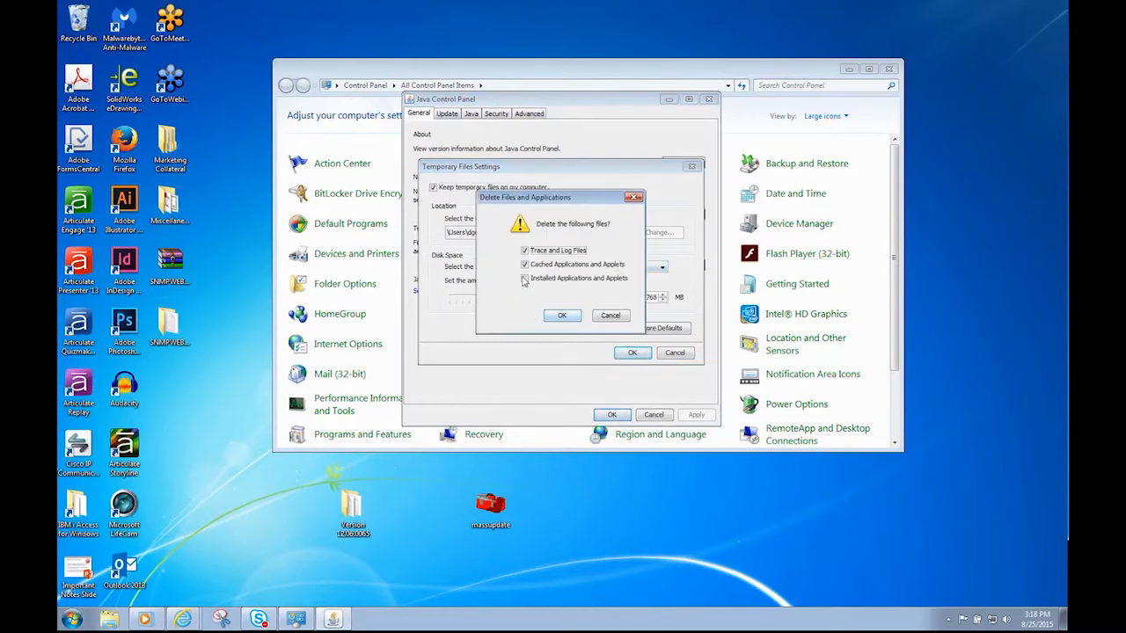
{"action": "left_click", "coordinate": [525, 279]}
{"action": "left_click", "coordinate": [557, 318]}
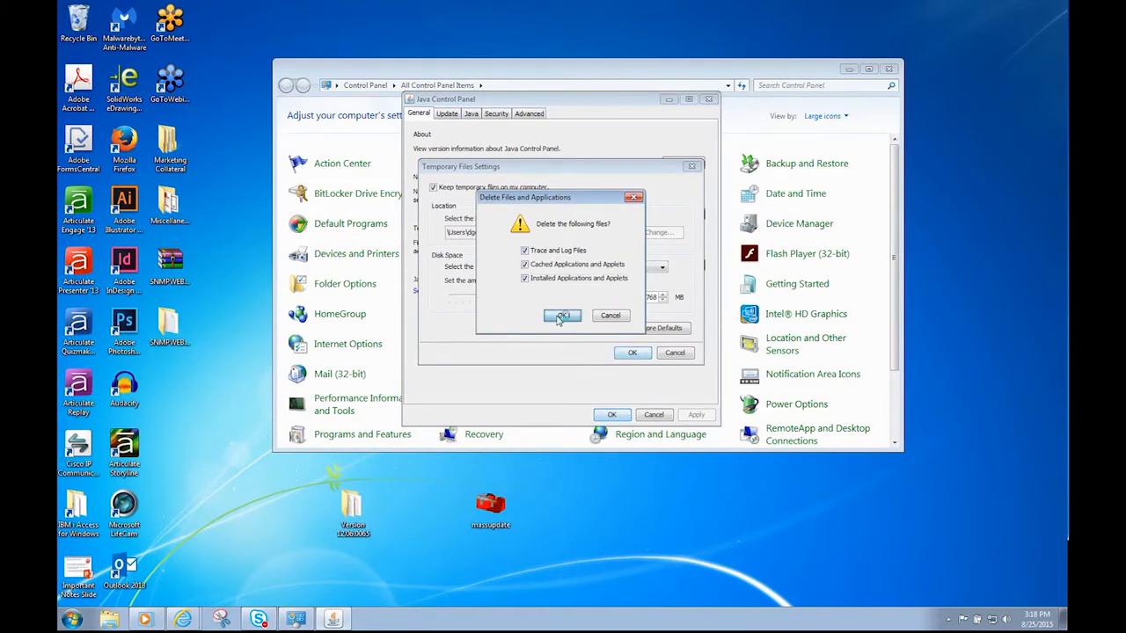
{"action": "left_click", "coordinate": [621, 354]}
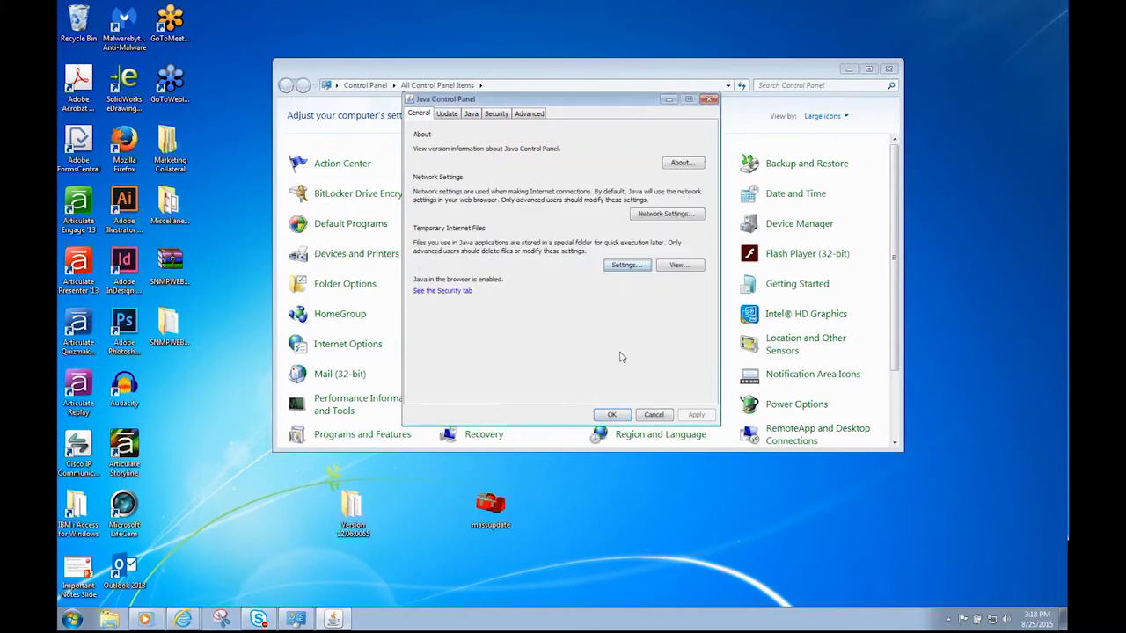
{"action": "left_click", "coordinate": [614, 416]}
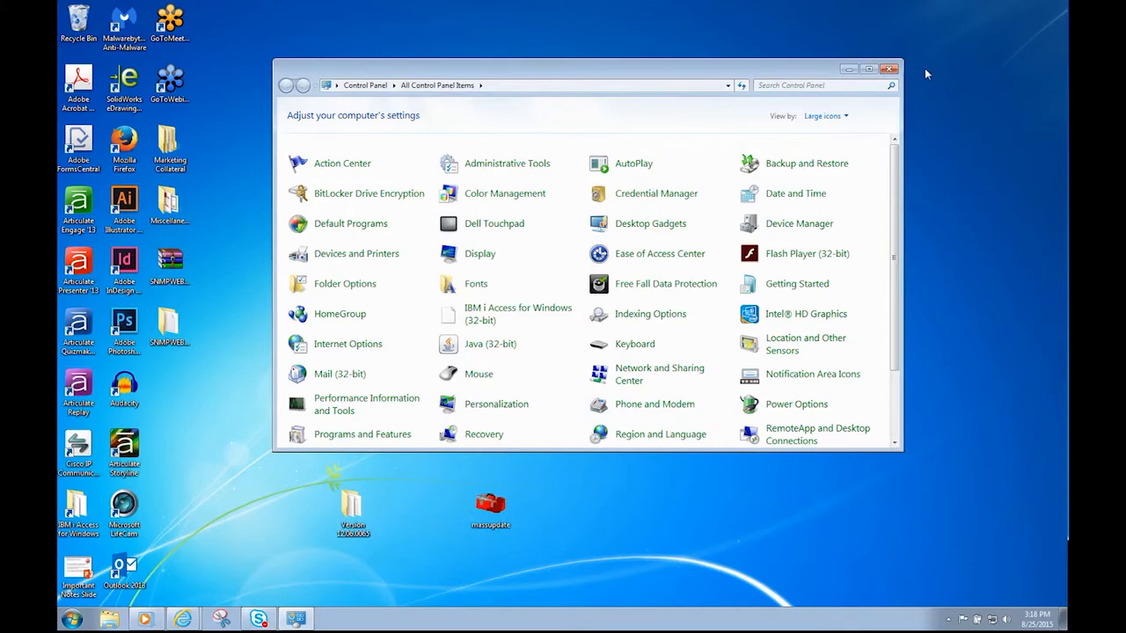
{"action": "left_click", "coordinate": [890, 70]}
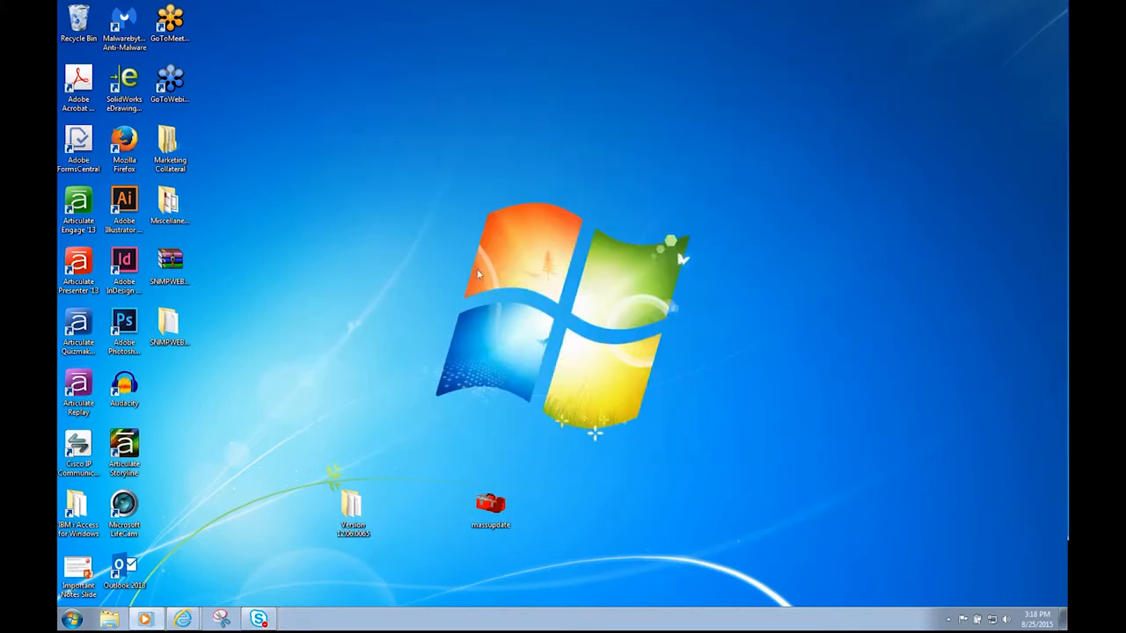
Verify the About page lists console, driver and engine version 12.06.0065, then go back to Status.
{"action": "mouse_move", "coordinate": [184, 621]}
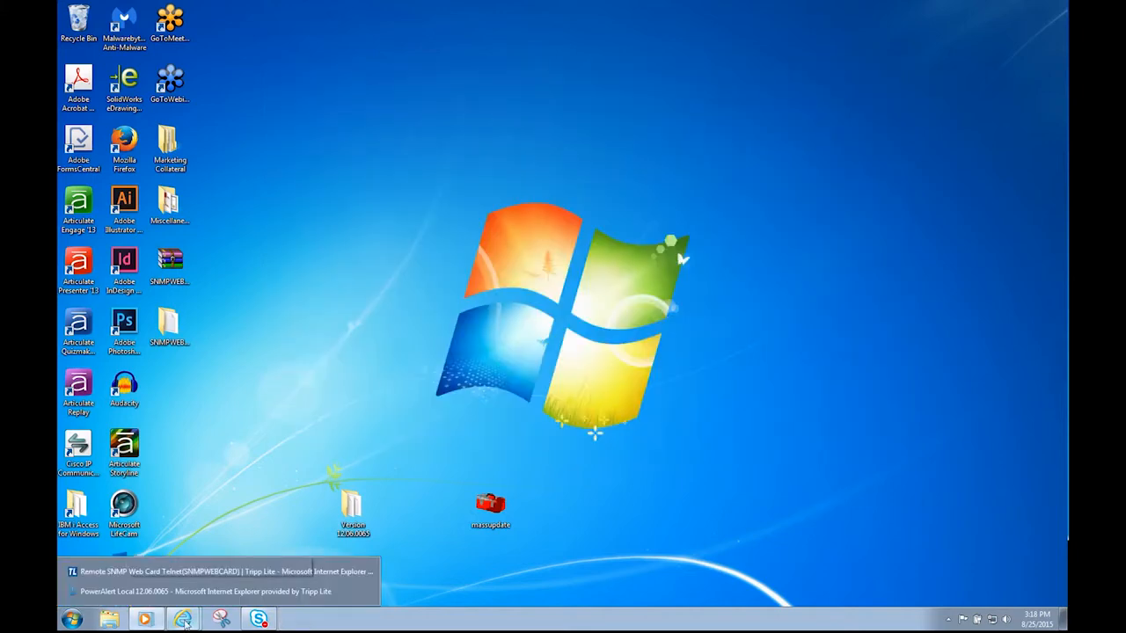
{"action": "left_click", "coordinate": [187, 592]}
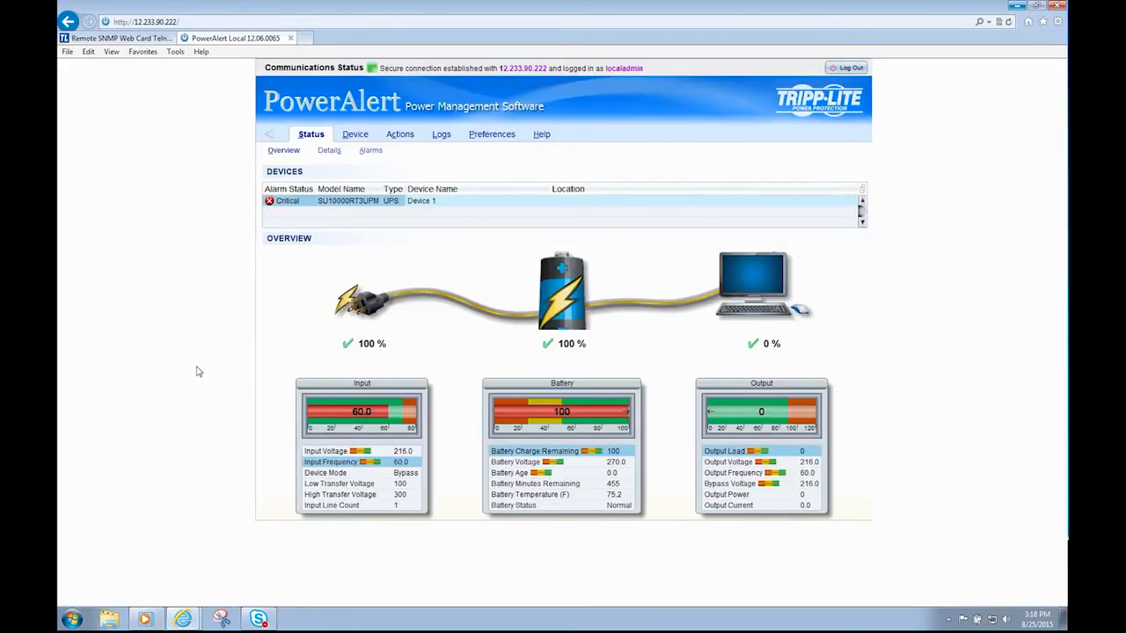
{"action": "left_click", "coordinate": [540, 138]}
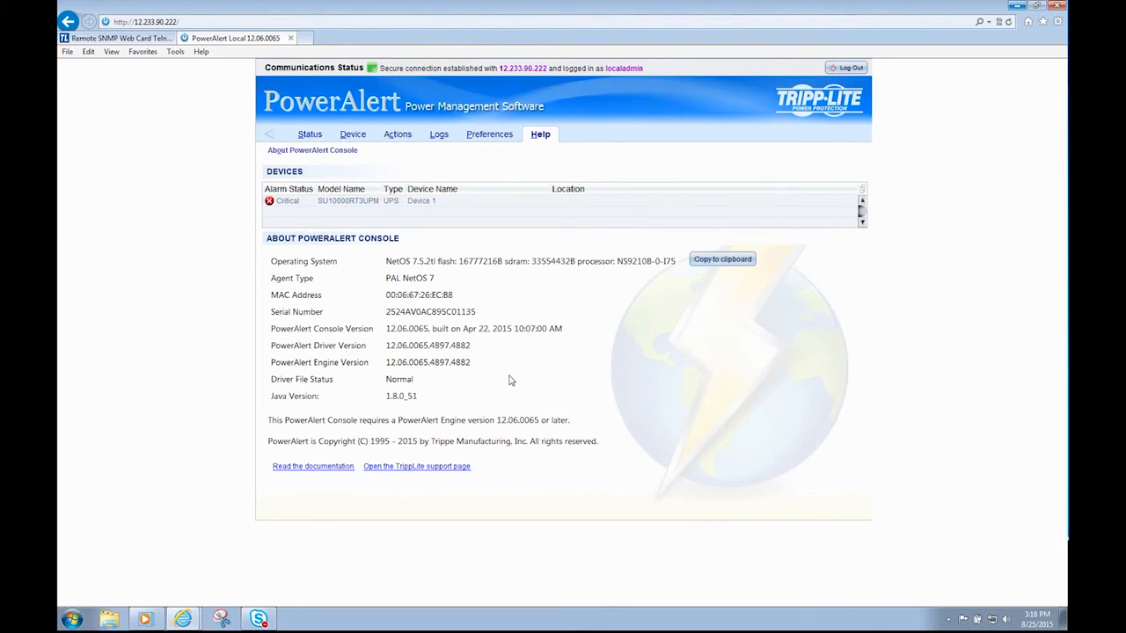
{"action": "left_click", "coordinate": [309, 135]}
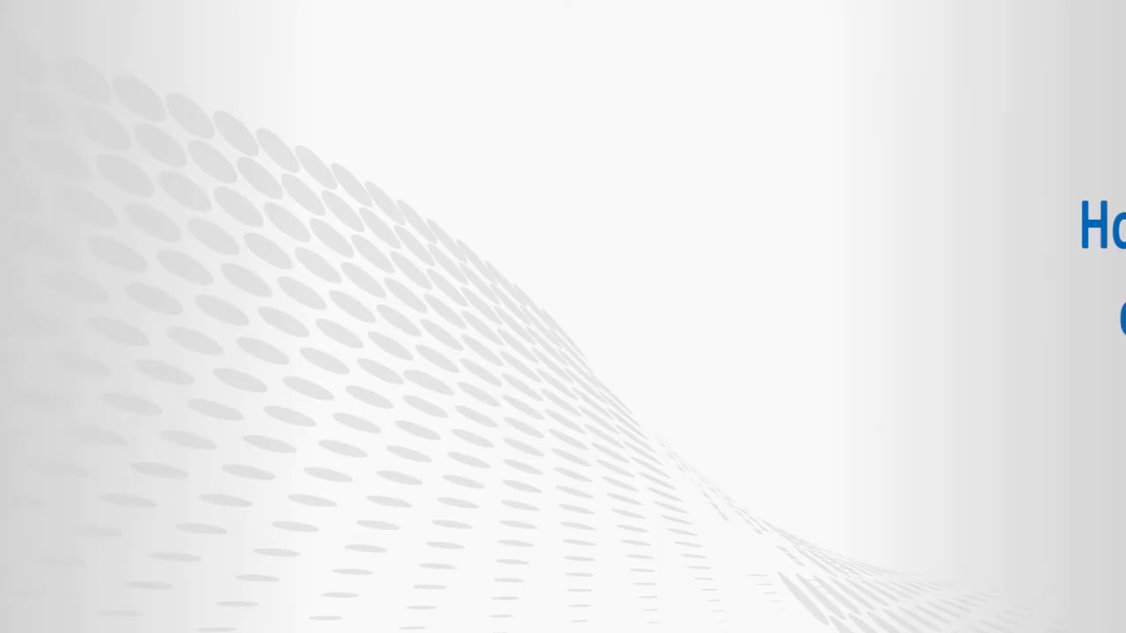